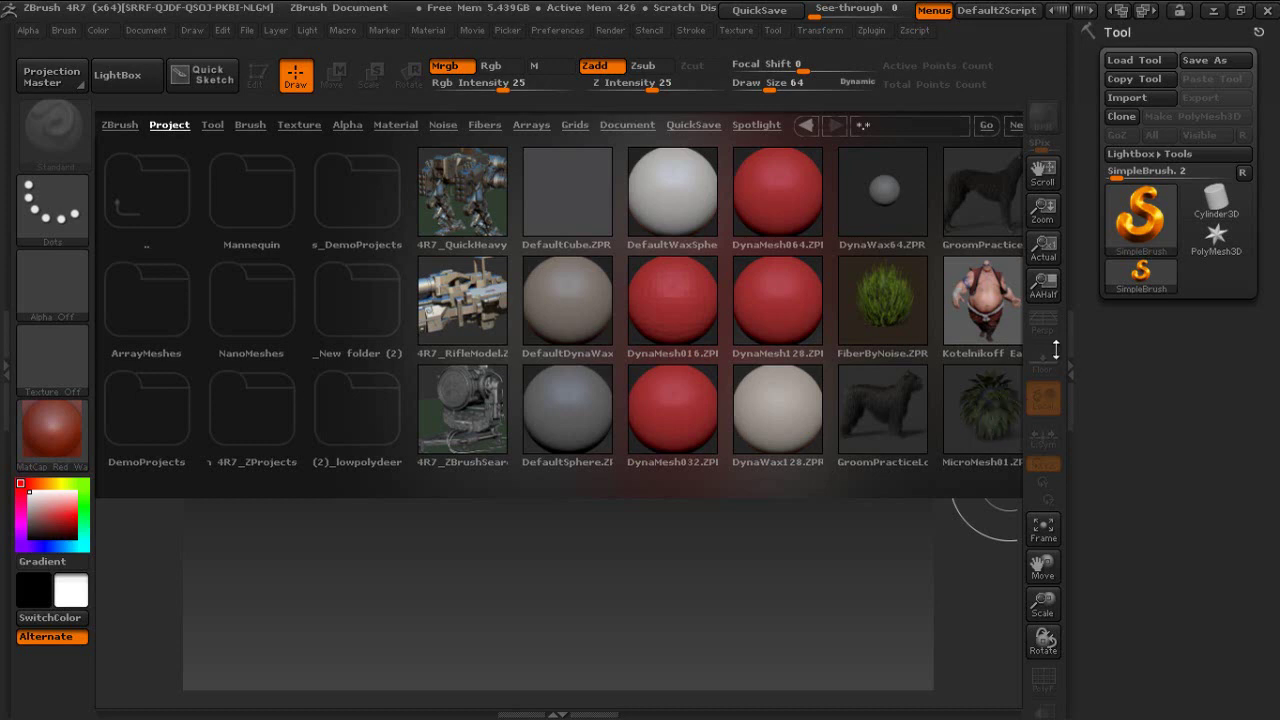
- Load the Kotelnikoff_Earthquake.ZPR project from the LightBox Project thumbnails
double_click(969, 289)
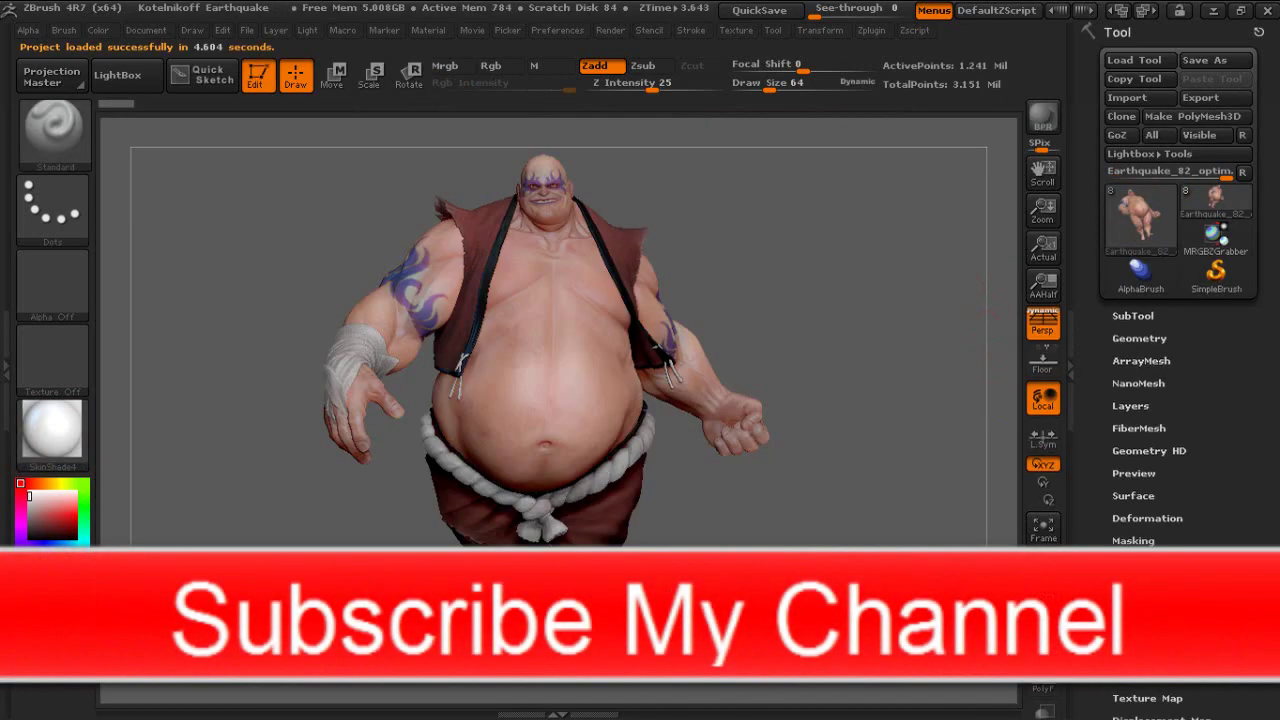
- Hide the Belt, lace, Shoes and Kimono subtools so only the body remains visible
mouse_move(930, 560)
mouse_down()
mouse_move(874, 578)
mouse_move(567, 571)
mouse_move(770, 454)
mouse_up()
click(1244, 286)
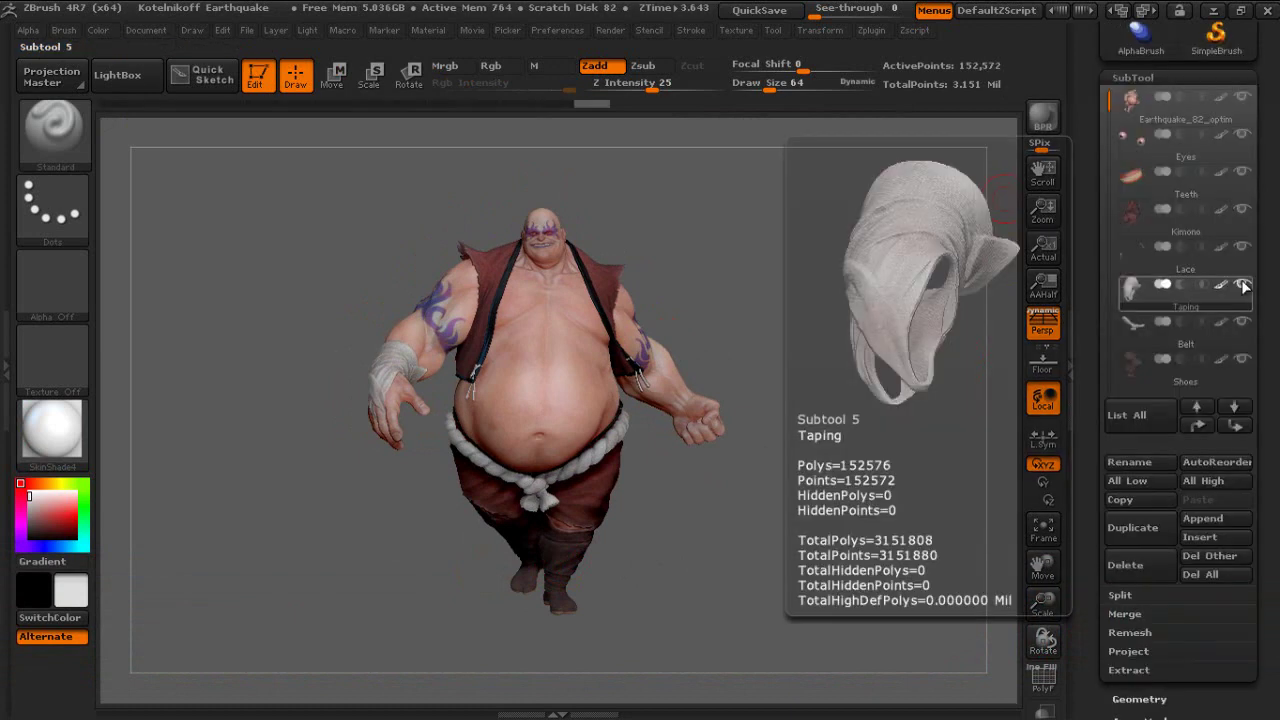
click(1244, 324)
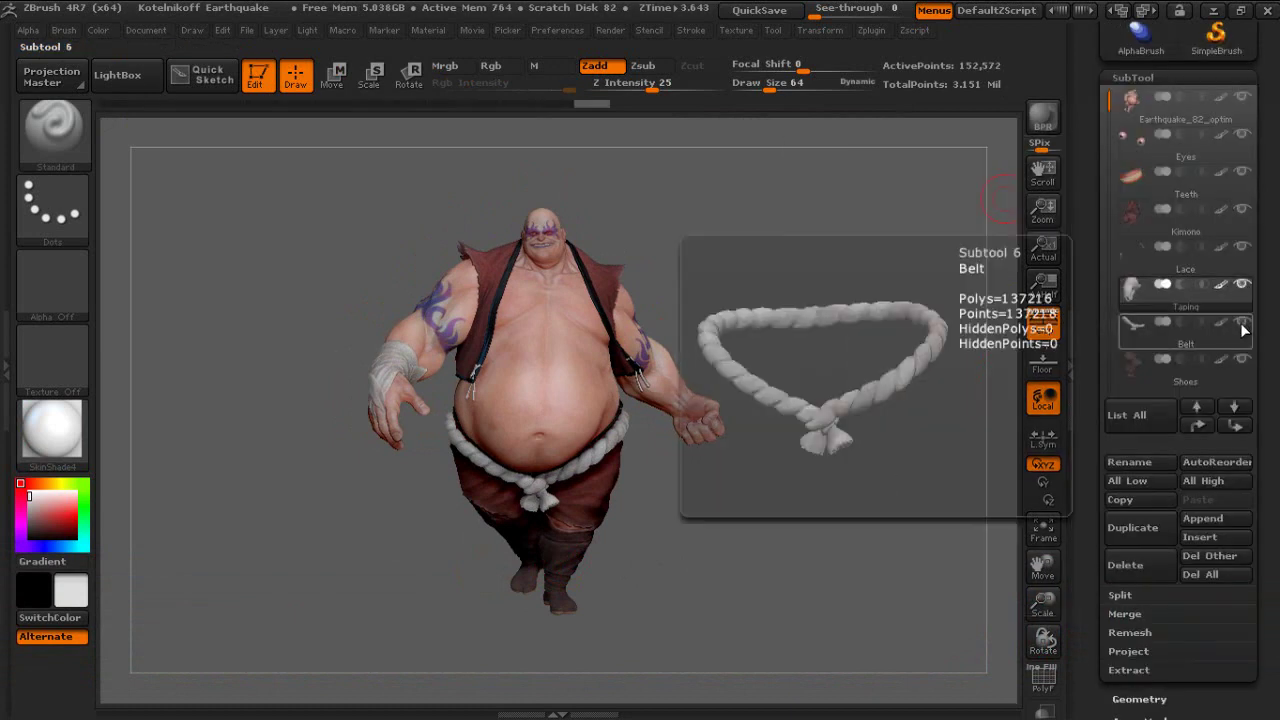
click(1243, 323)
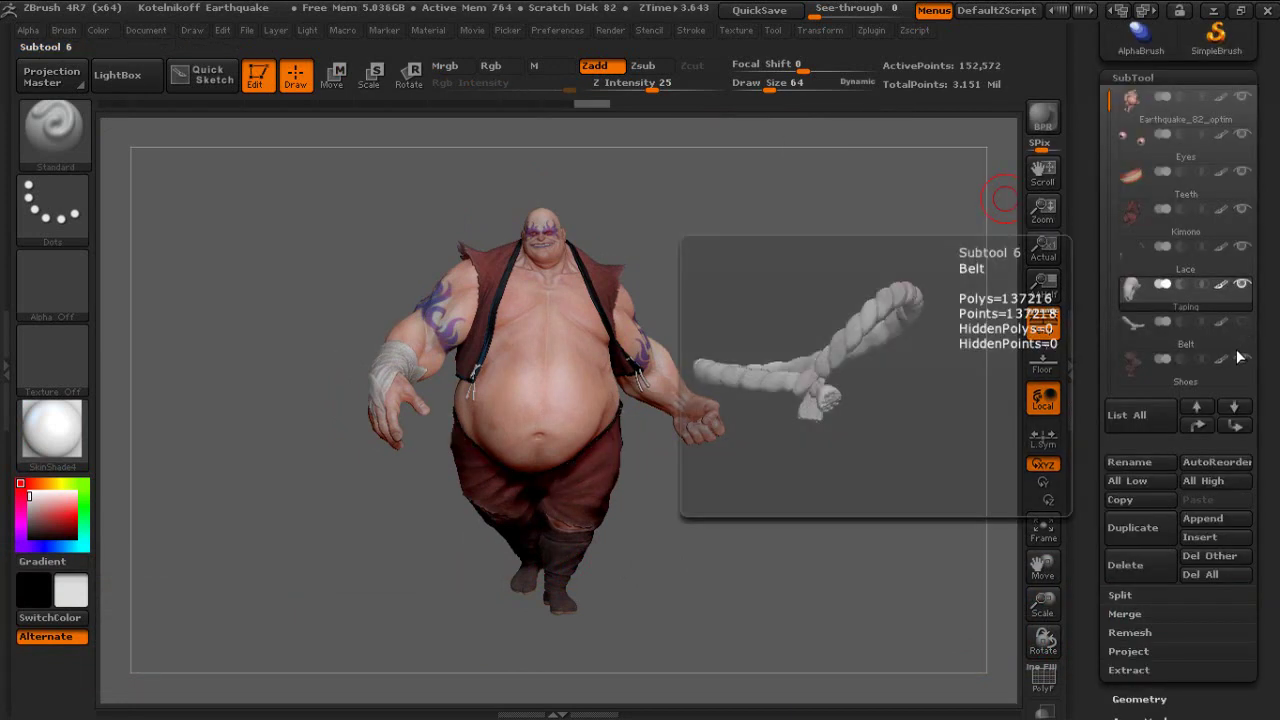
click(1242, 358)
click(1238, 238)
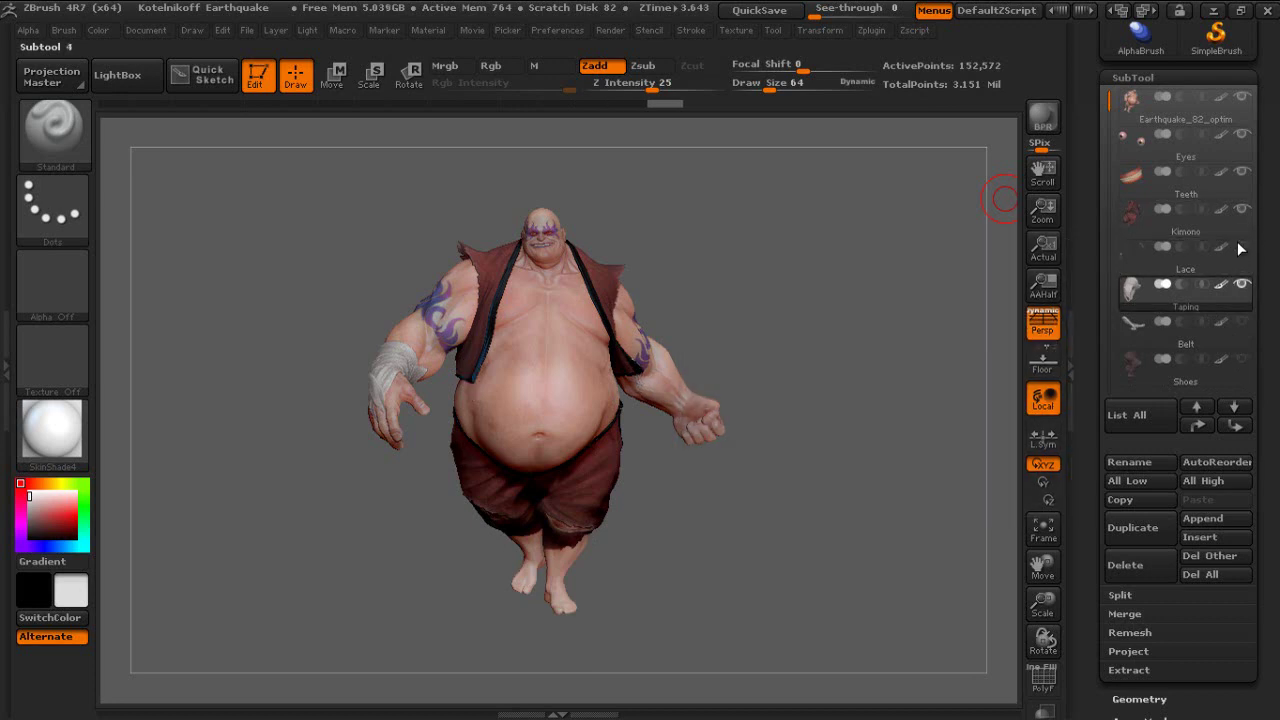
click(1242, 209)
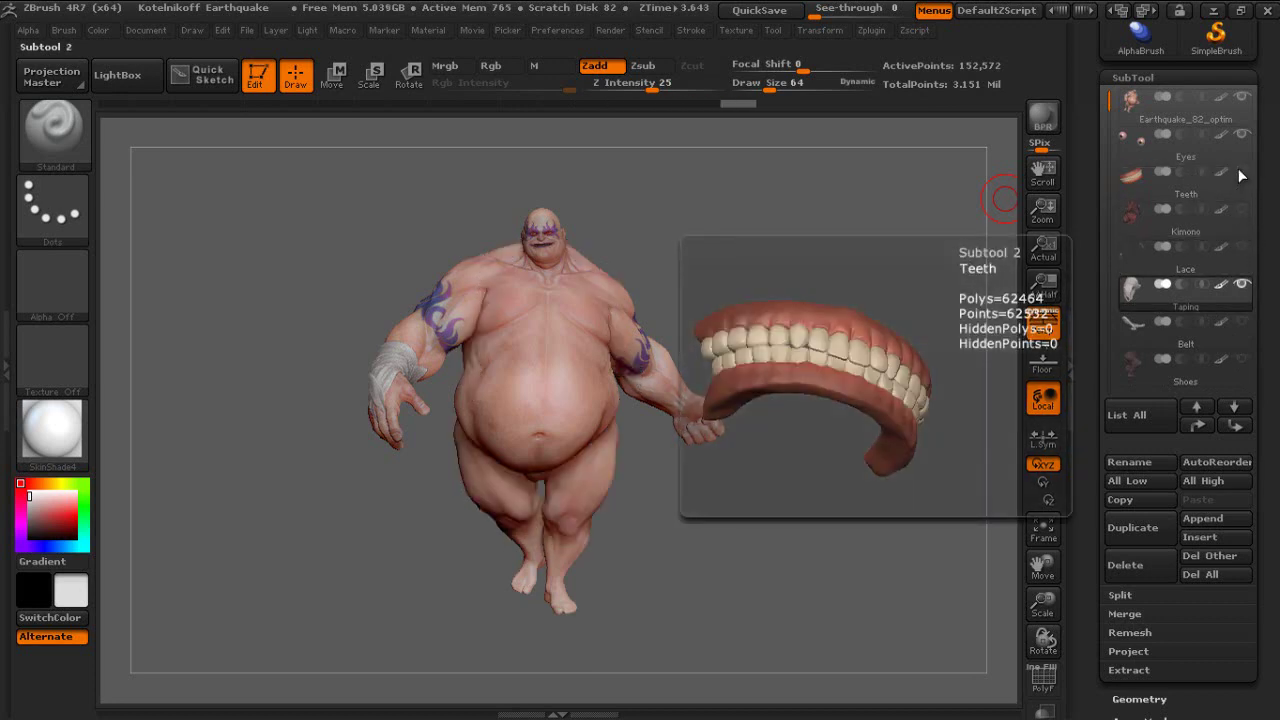
- Make Earthquake_82_optim the active subtool and collapse the subtool list
click(1127, 106)
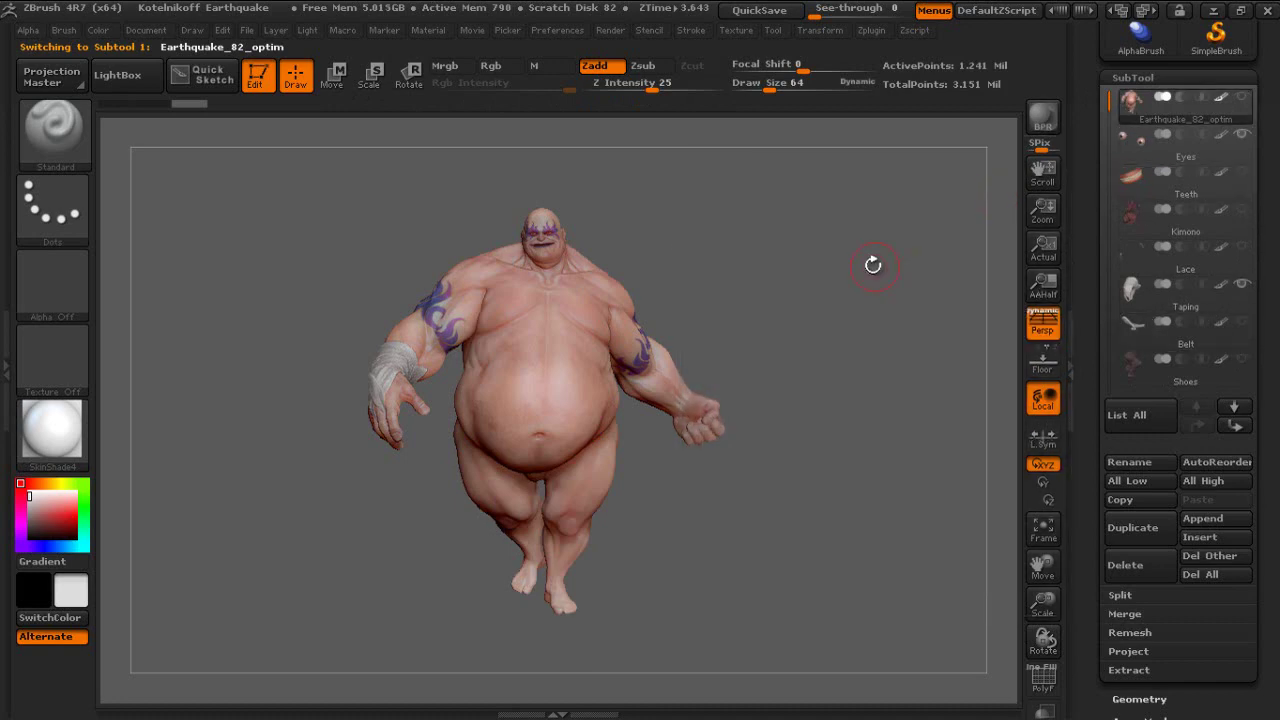
mouse_move(878, 265)
mouse_down()
mouse_move(959, 291)
mouse_move(884, 239)
mouse_move(862, 244)
mouse_up()
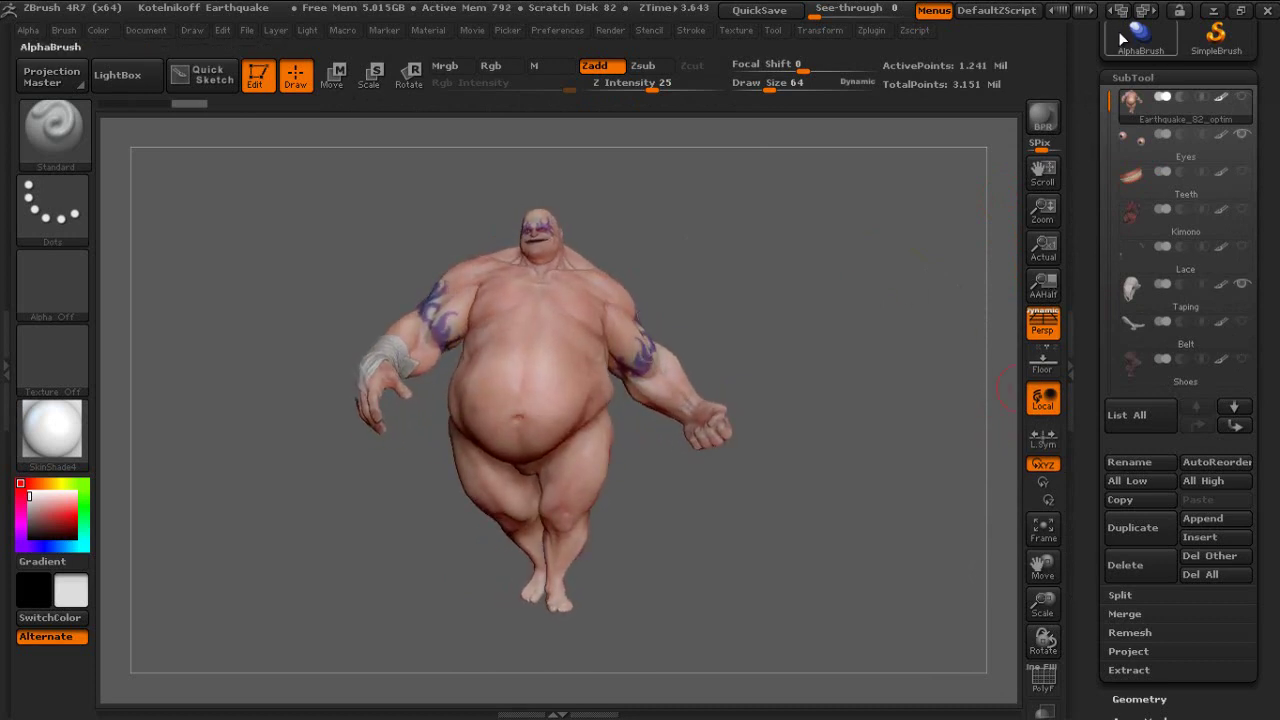
click(1125, 79)
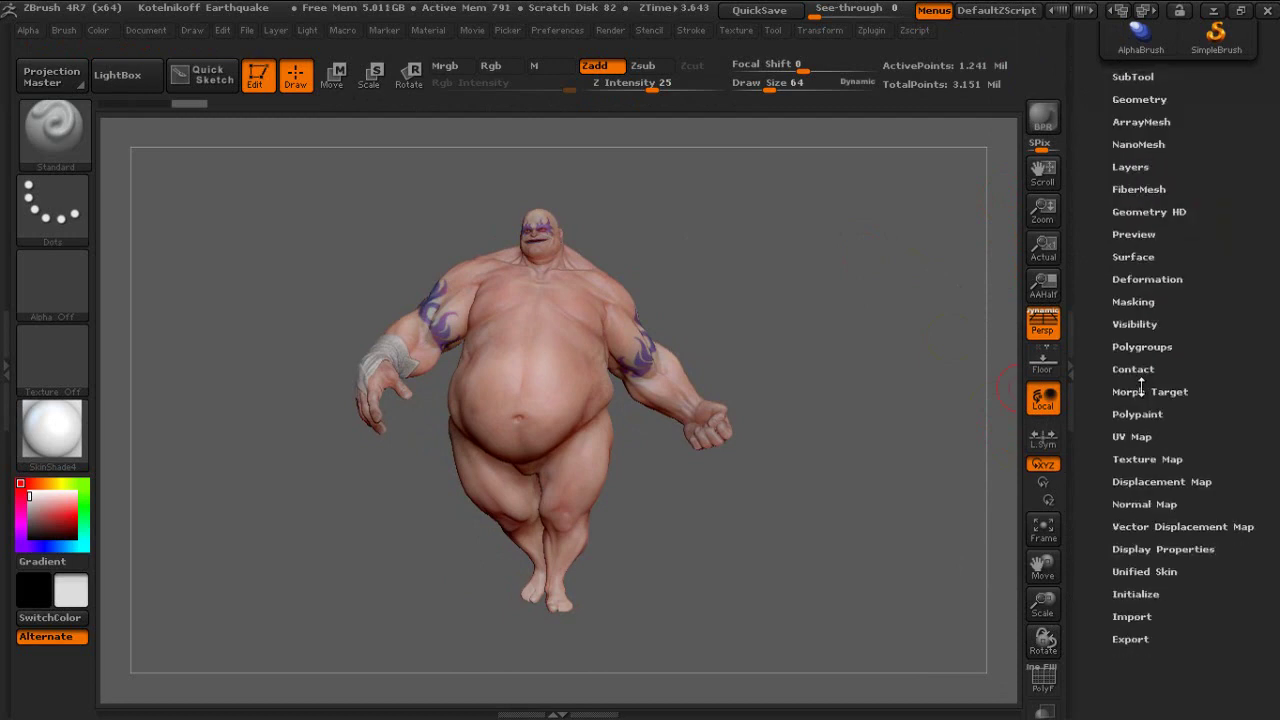
- Run Transpose Master's TPoseMesh with Layer enabled to generate the ZSphere-rigged pose mesh
click(868, 31)
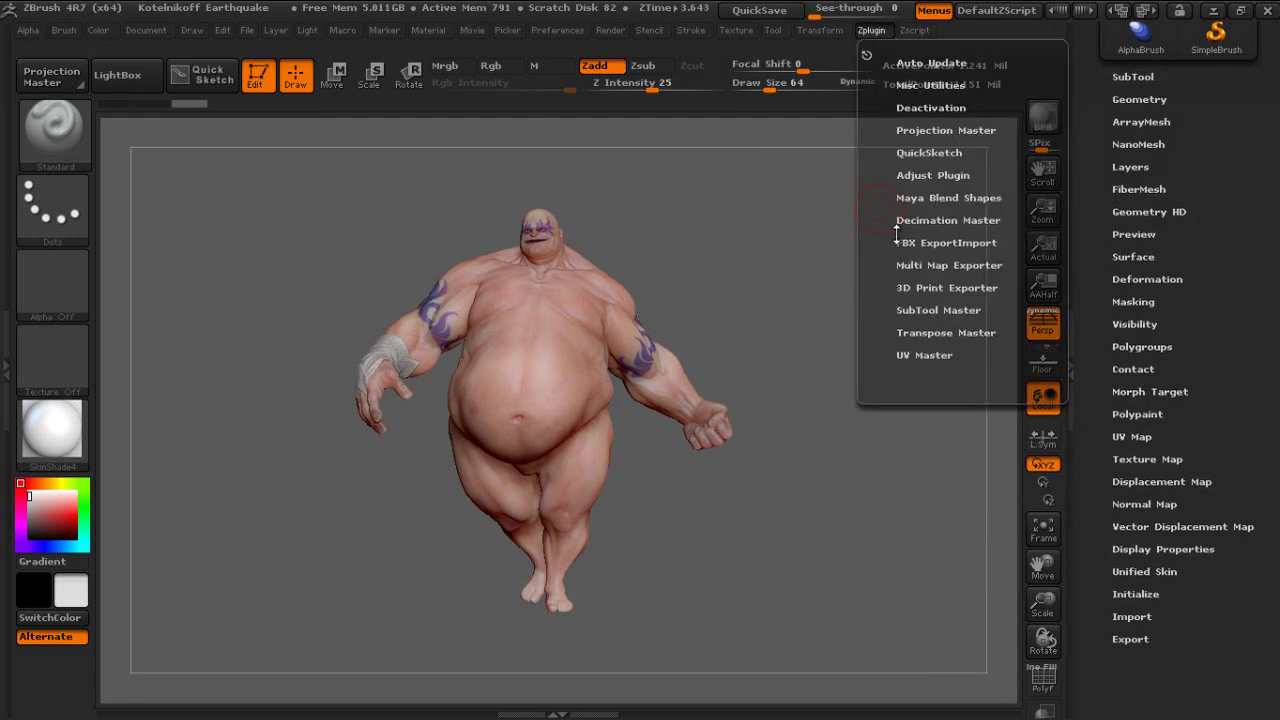
click(922, 333)
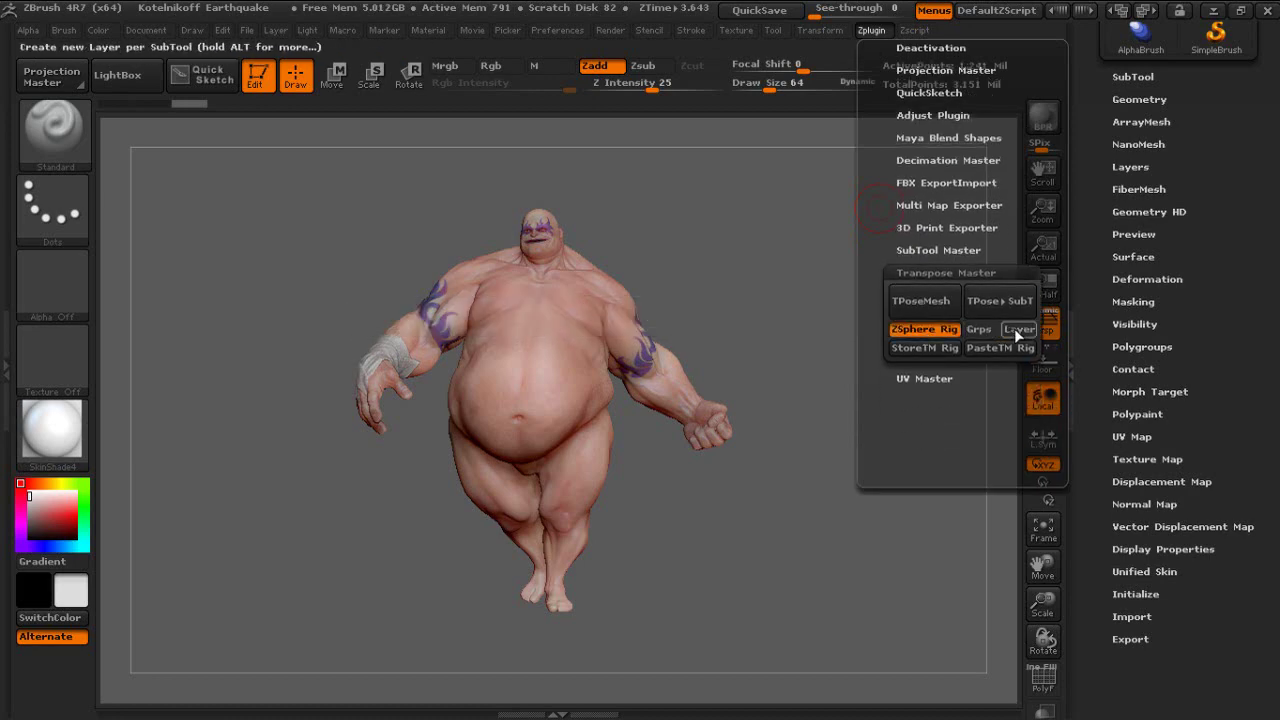
click(1014, 328)
click(915, 302)
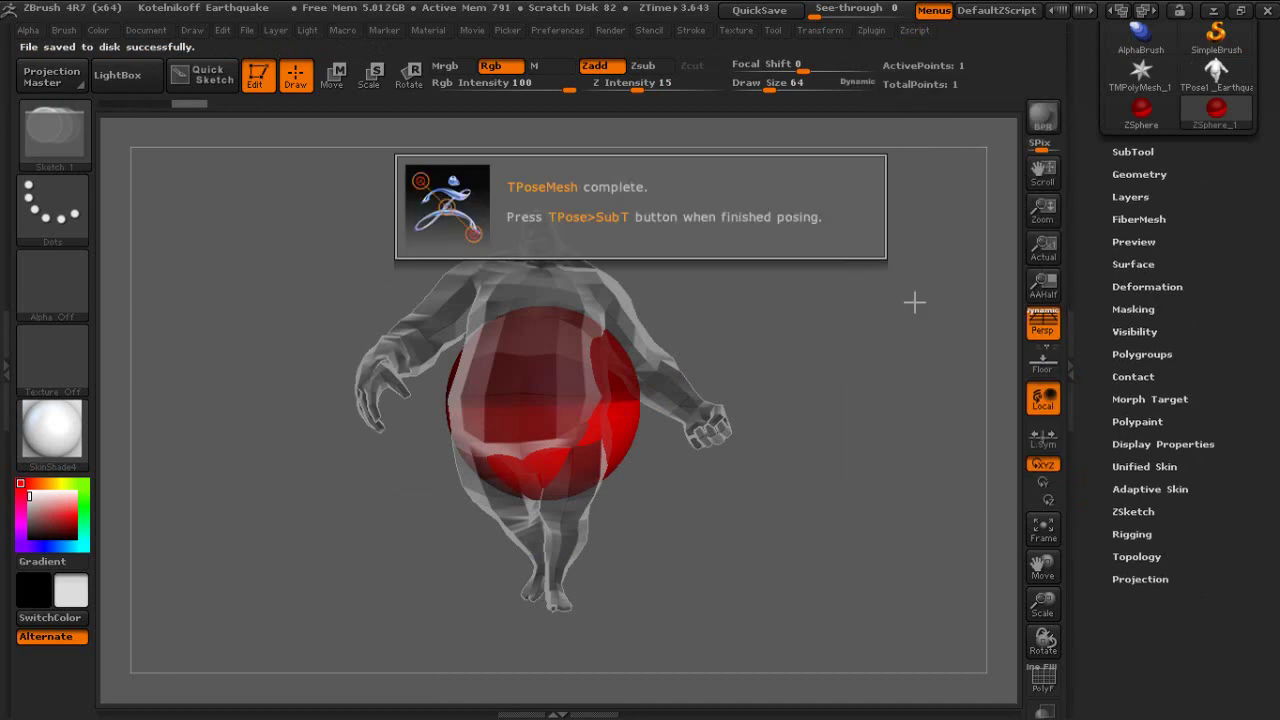
- Scale the root ZSphere down and move it to the centre of the belly
mouse_move(790, 432)
mouse_down()
mouse_move(752, 480)
mouse_move(794, 471)
mouse_up()
click(369, 75)
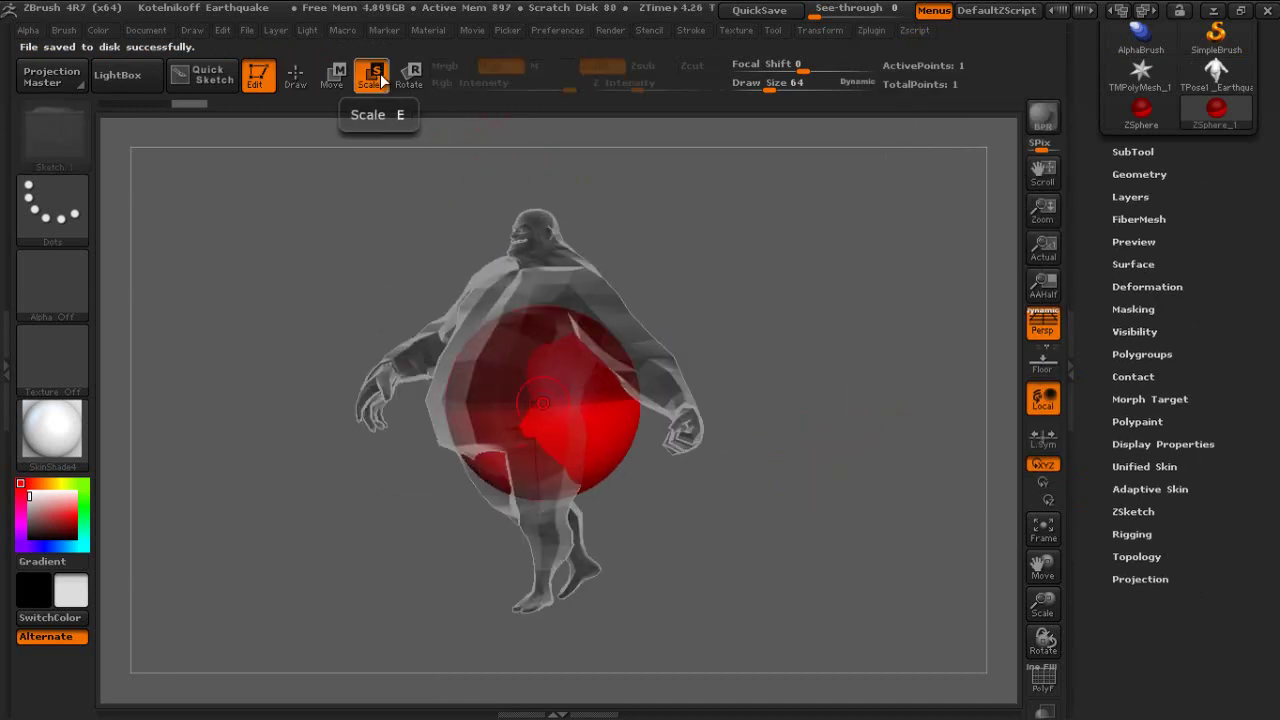
drag(589, 417, 128, 237)
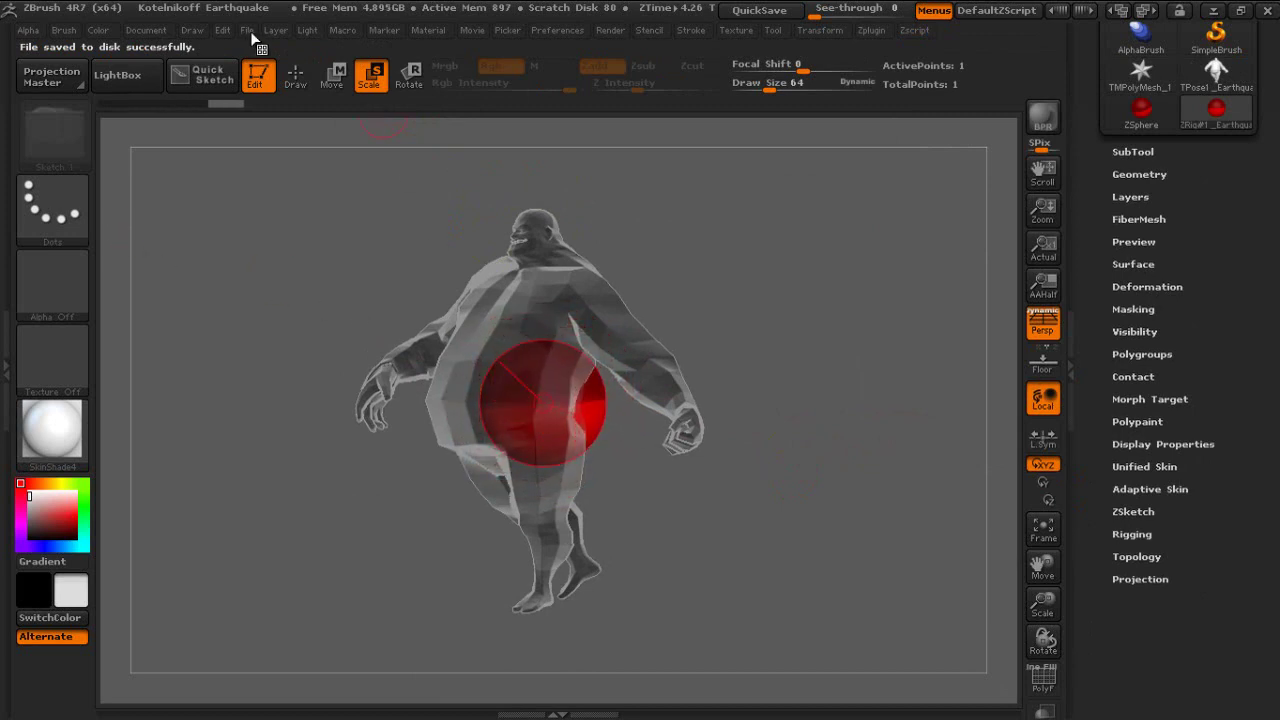
click(333, 75)
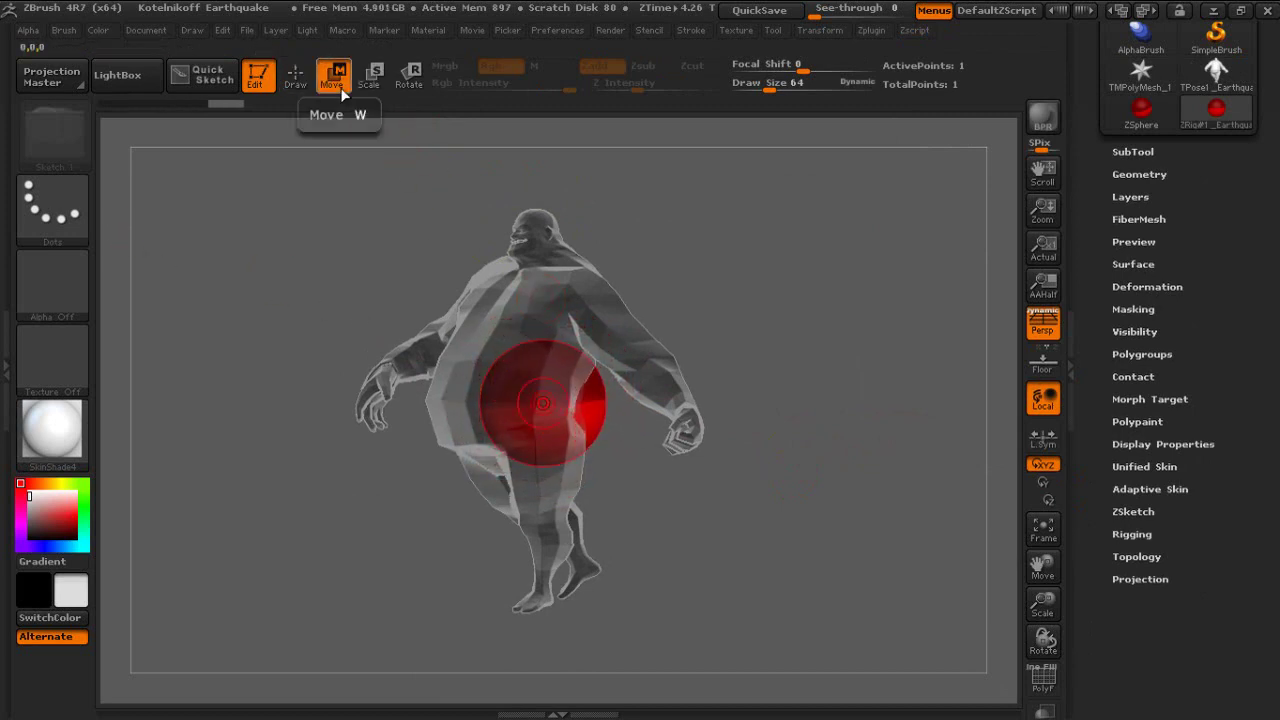
mouse_move(536, 376)
mouse_down()
mouse_move(473, 417)
mouse_move(533, 420)
mouse_up()
- Add child ZSpheres at the left and right hips, removing one stray sphere
click(300, 82)
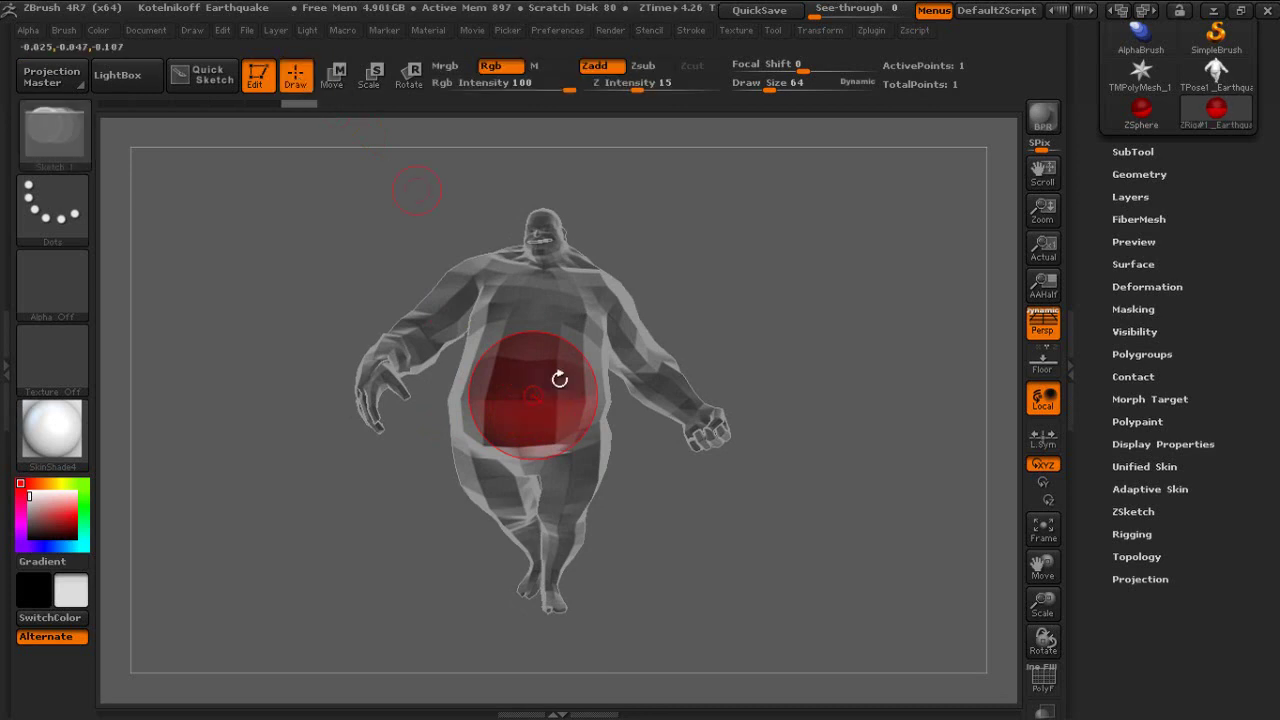
click(581, 437)
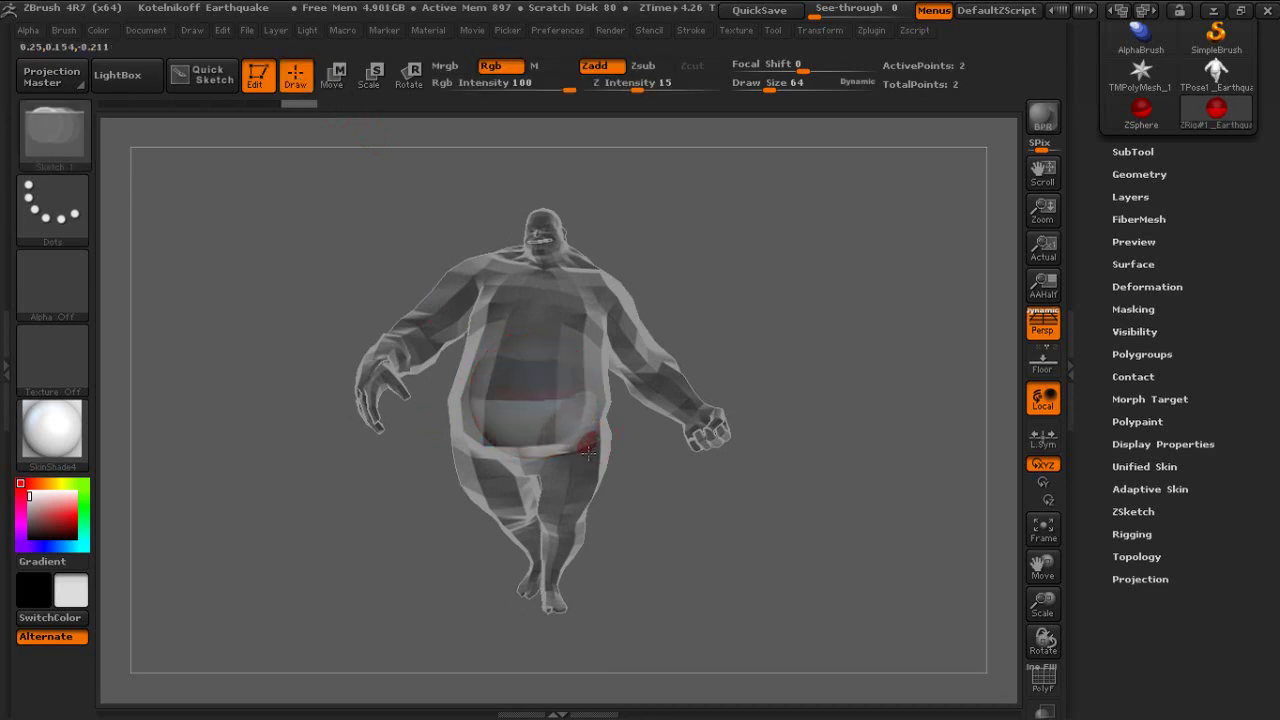
click(494, 448)
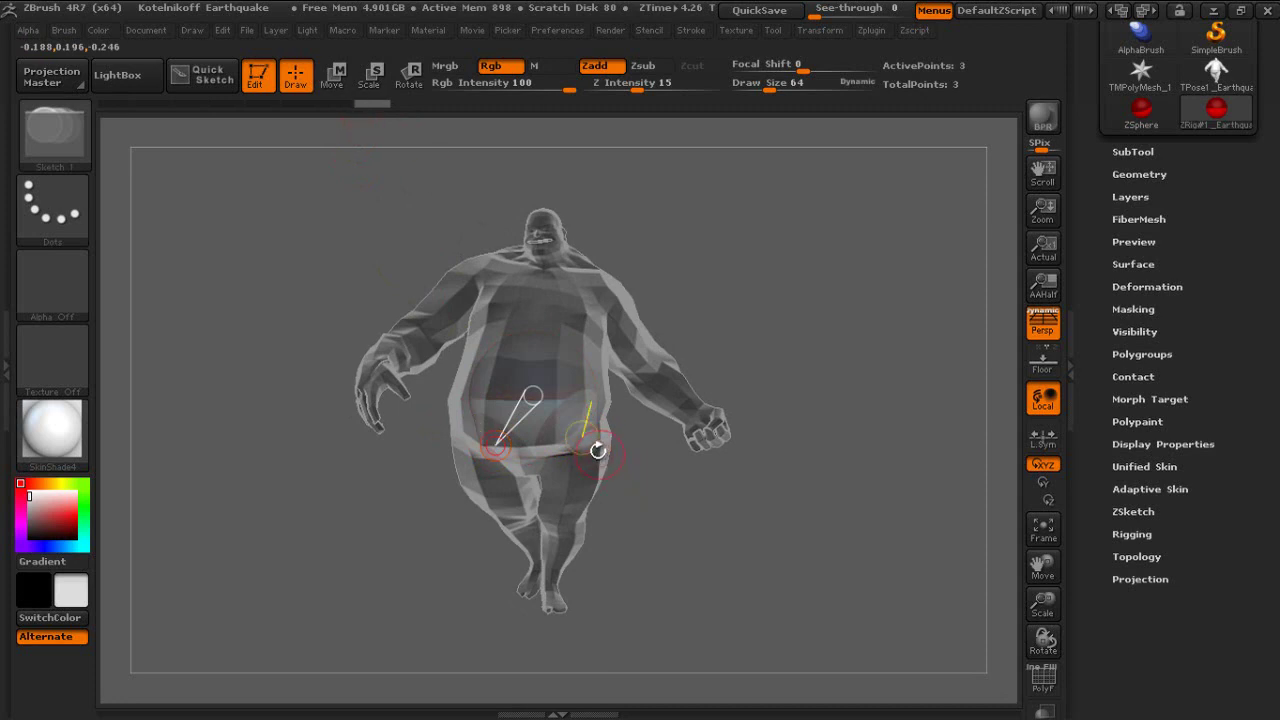
click(593, 449)
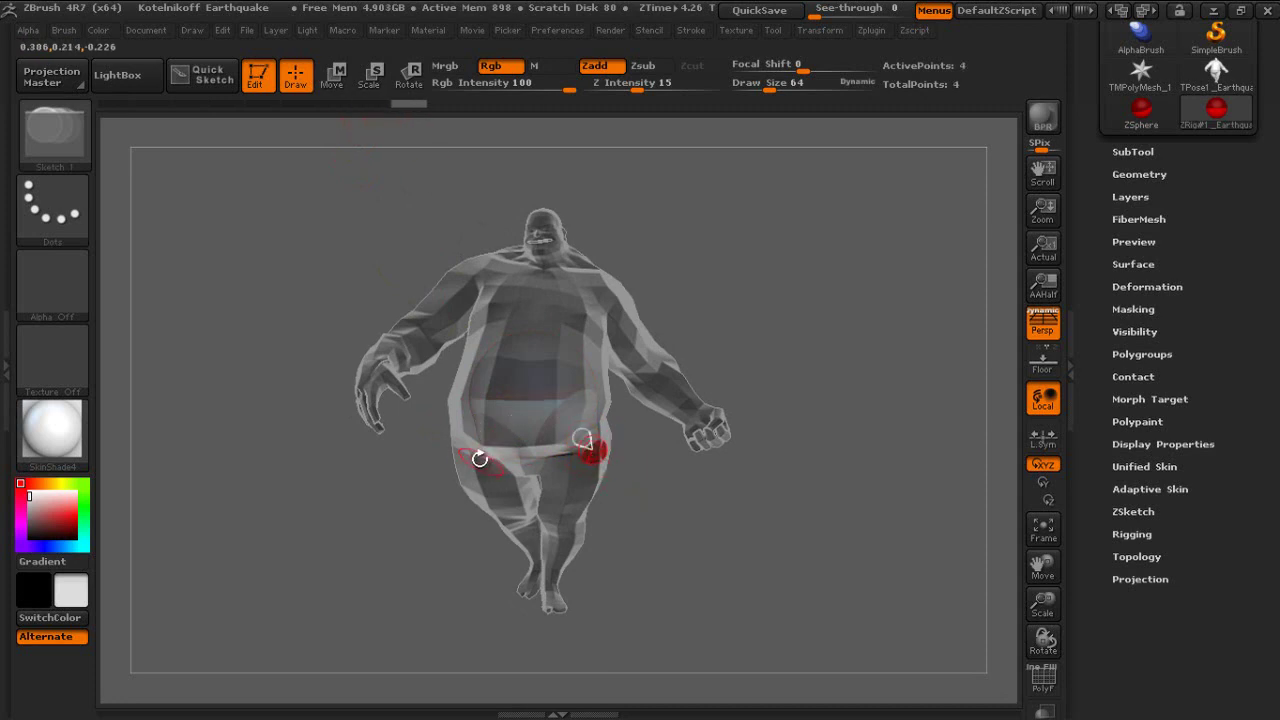
click(480, 466)
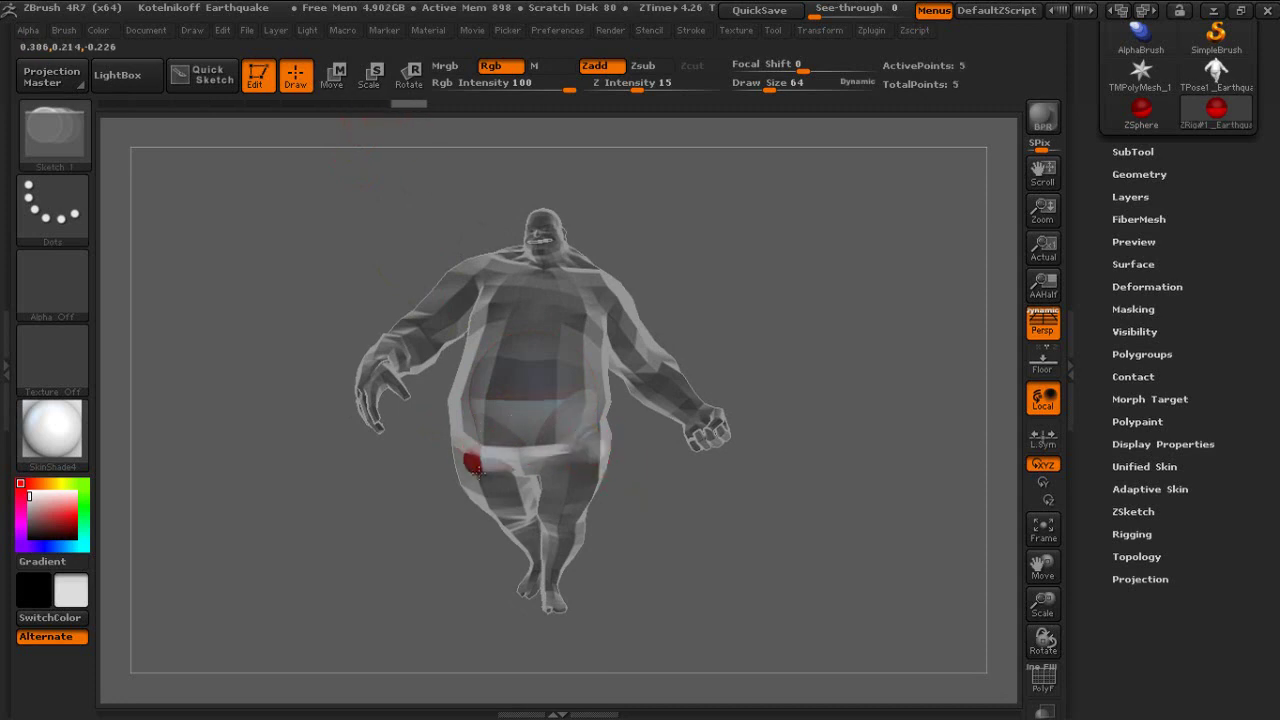
alt+click(478, 466)
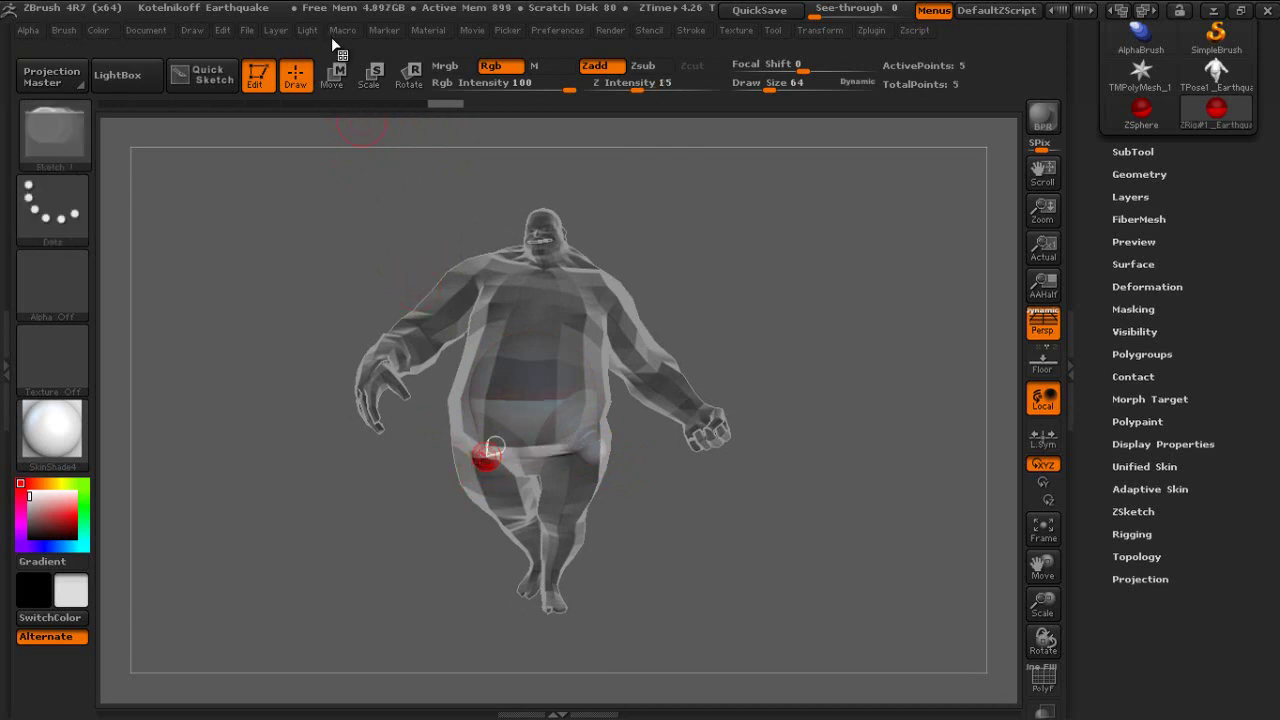
click(333, 73)
- Drag the hip ZSphere down past the knee to the foot, checking from several angles
mouse_move(597, 465)
mouse_down()
mouse_move(563, 488)
mouse_move(567, 440)
mouse_up()
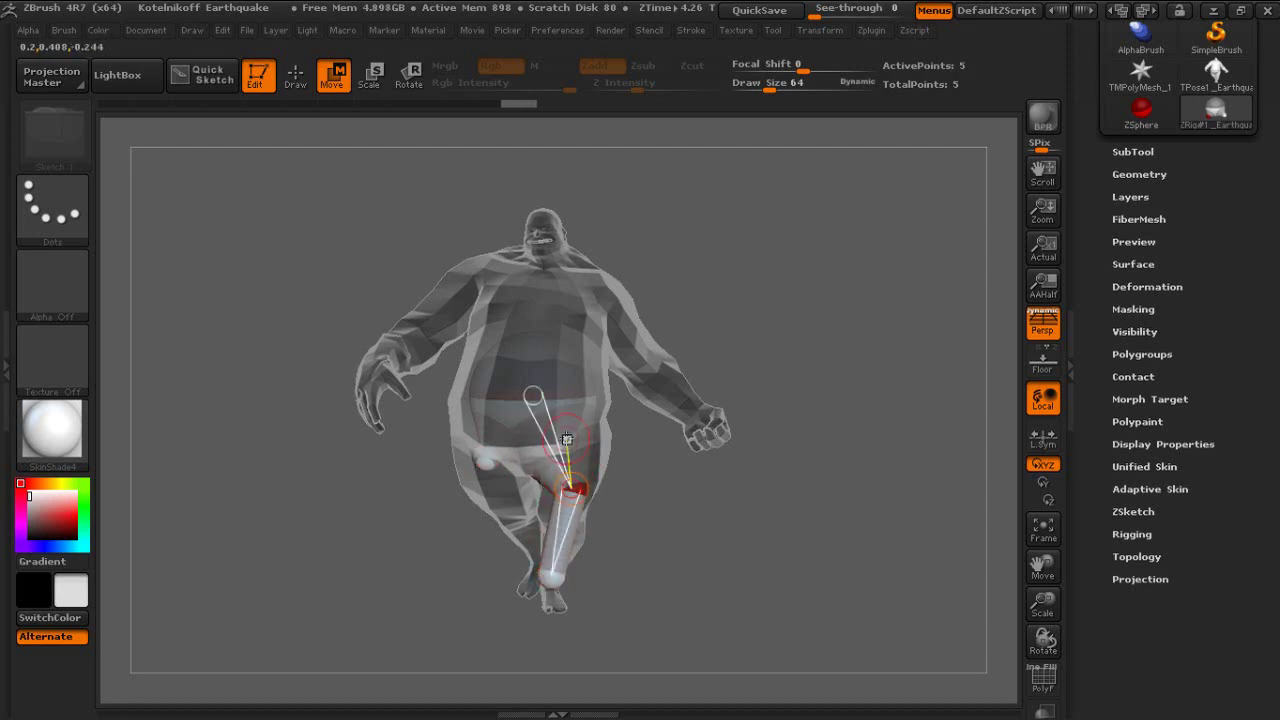
mouse_move(715, 562)
mouse_down()
mouse_move(598, 573)
mouse_move(612, 582)
mouse_up()
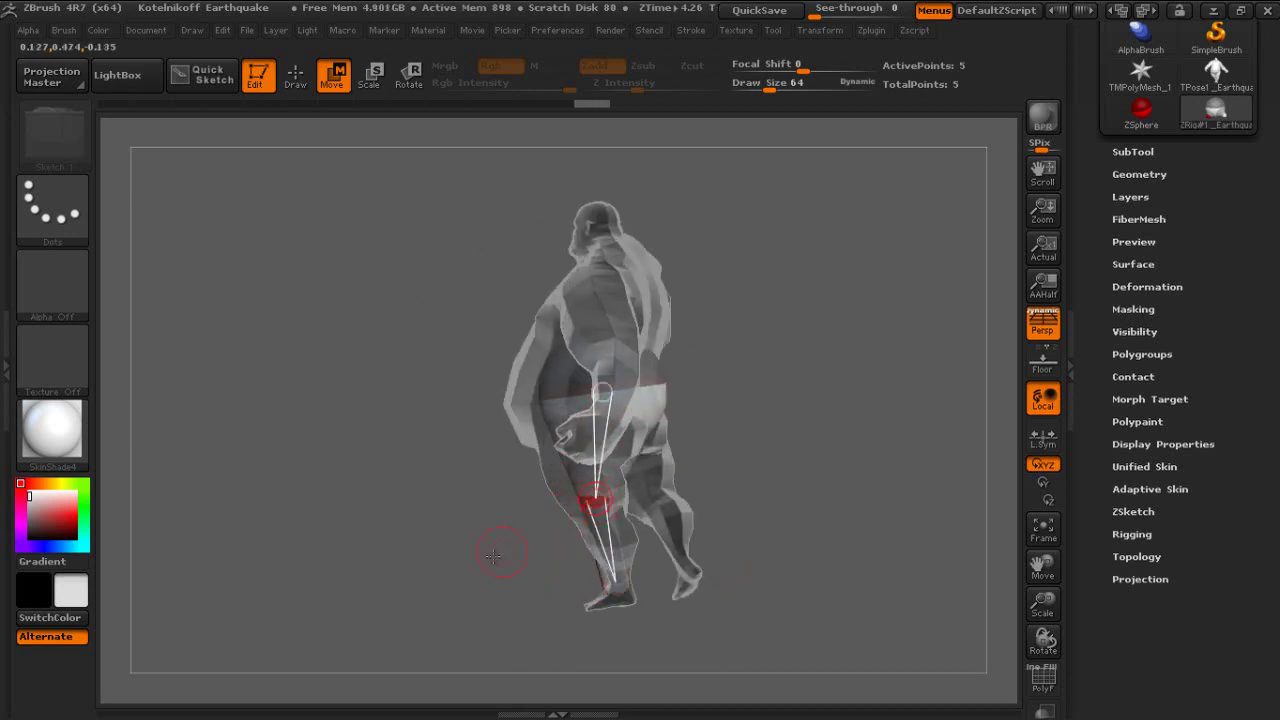
drag(500, 551, 616, 547)
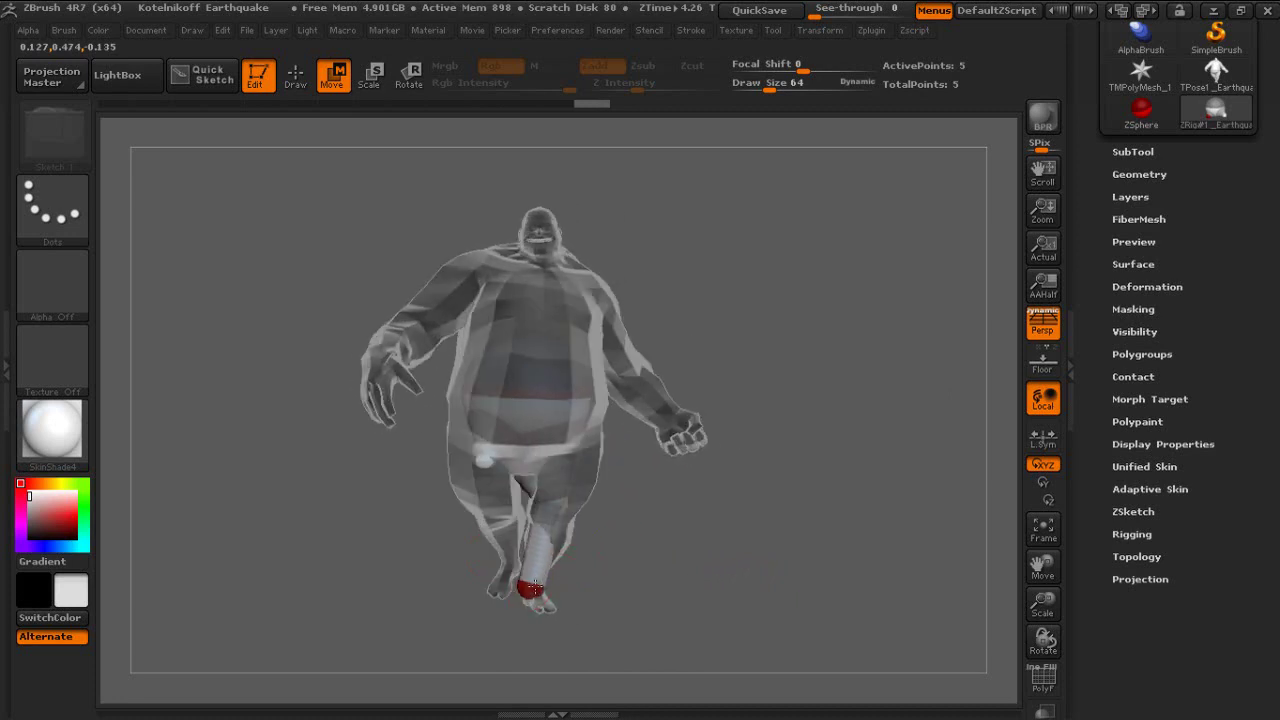
drag(628, 600, 537, 592)
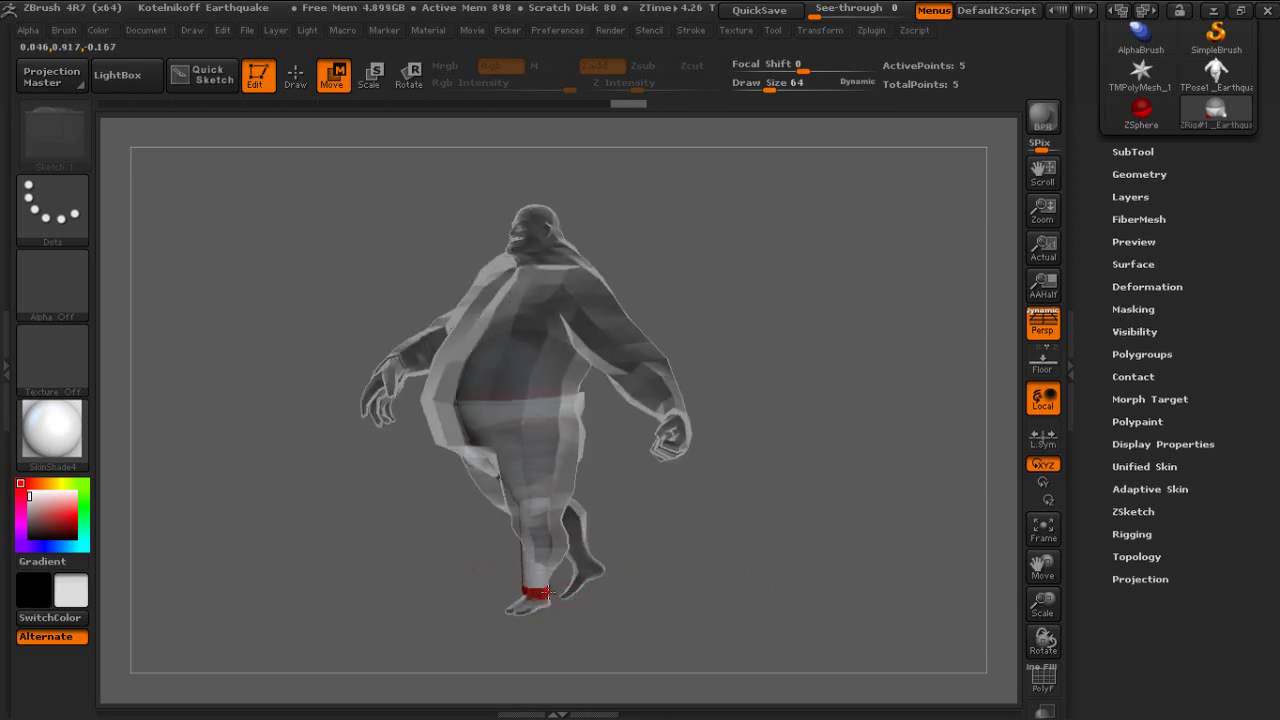
mouse_move(628, 608)
mouse_down()
mouse_move(584, 615)
mouse_move(545, 601)
mouse_move(598, 590)
mouse_move(560, 594)
mouse_up()
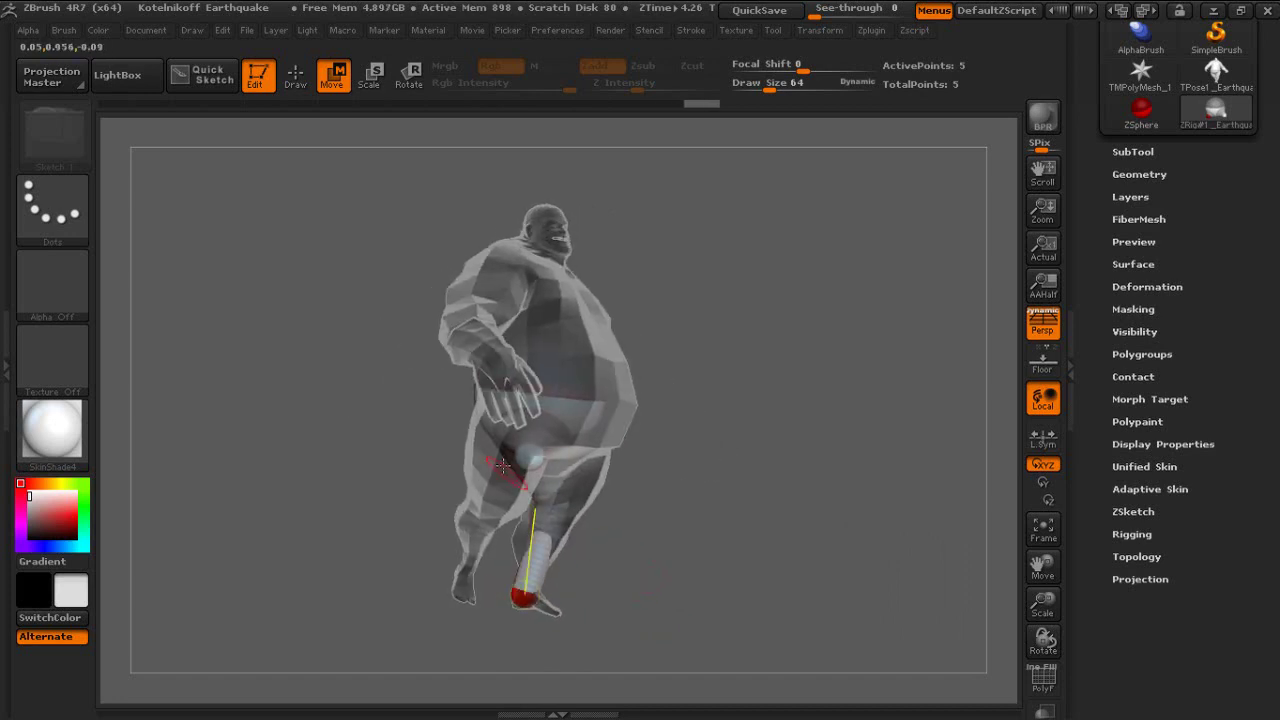
- Reposition the knee ZSphere to straighten the lower leg, undoing an unwanted bend
drag(535, 457, 461, 577)
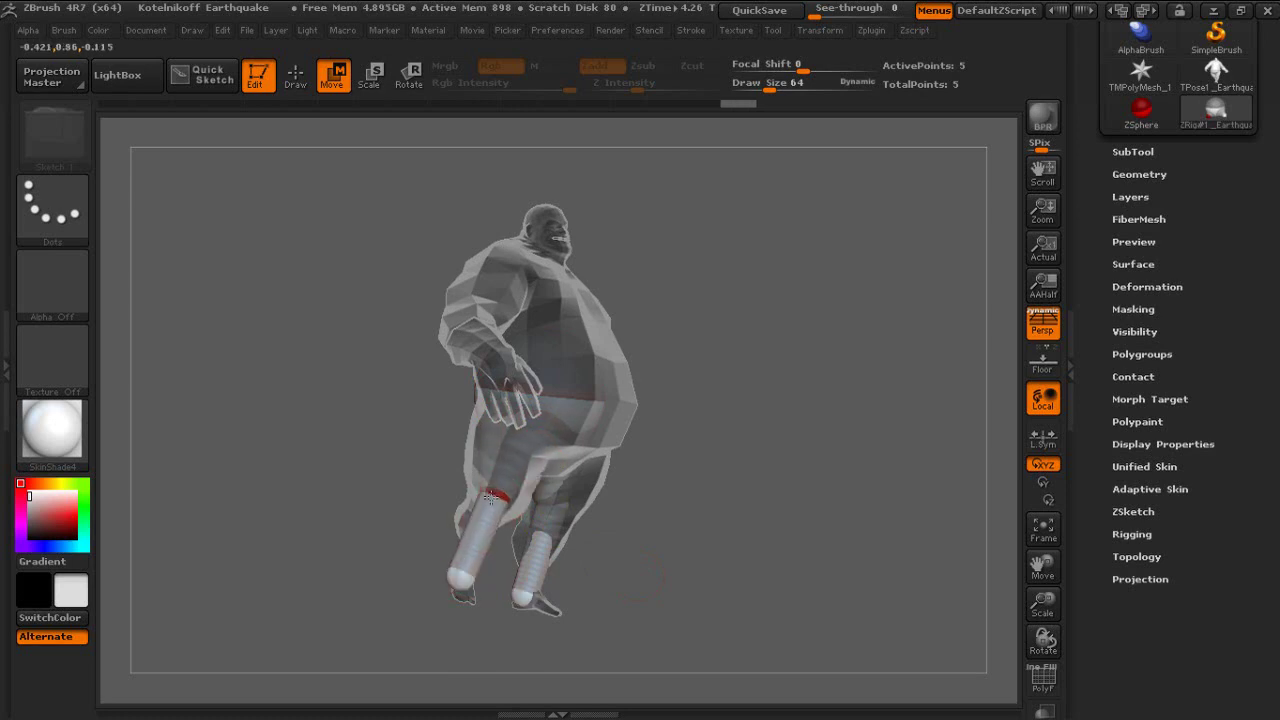
key(ctrl+z)
mouse_move(480, 560)
mouse_down()
mouse_move(436, 546)
mouse_move(498, 553)
mouse_move(446, 601)
mouse_up()
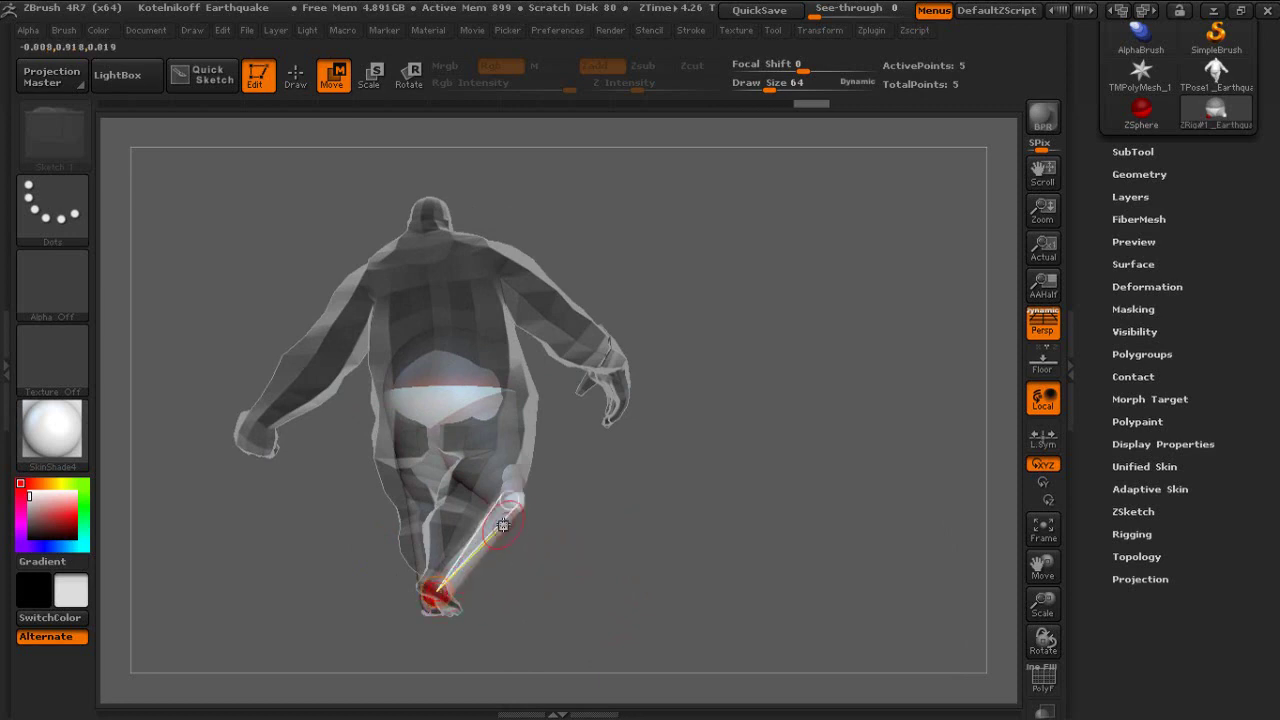
drag(519, 499, 471, 500)
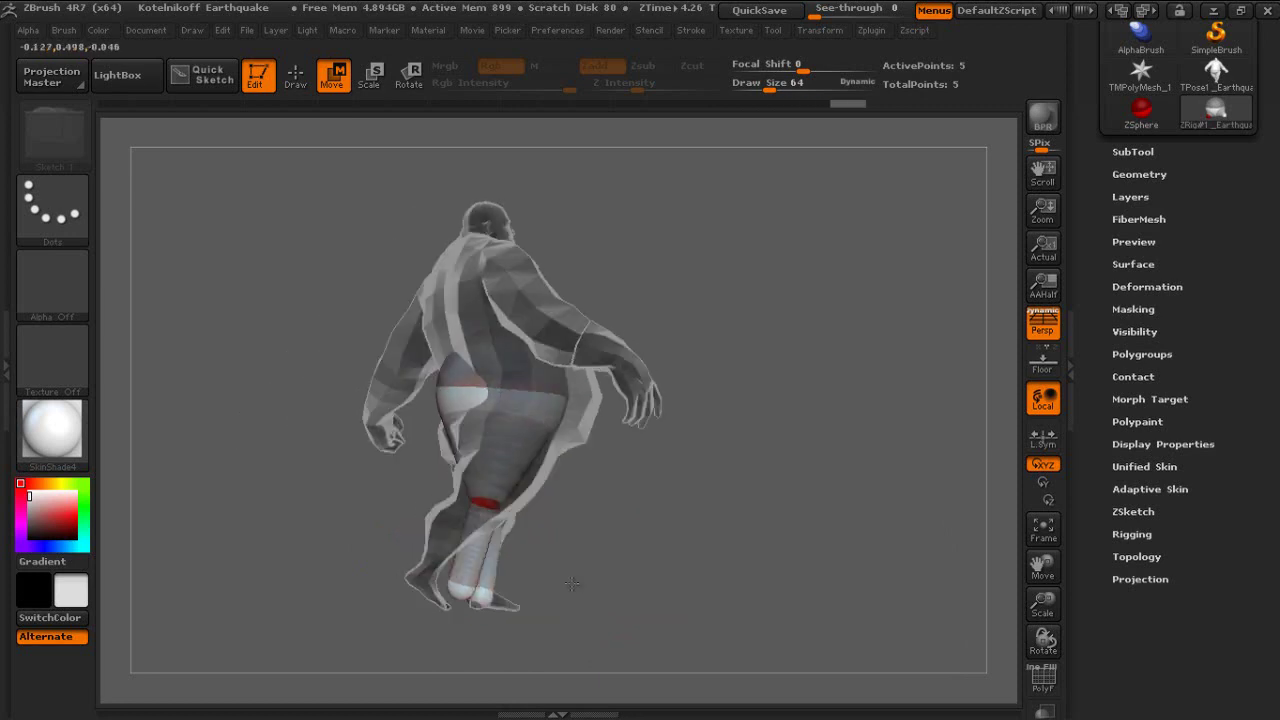
mouse_move(470, 600)
mouse_down()
mouse_move(518, 595)
mouse_move(508, 572)
mouse_up()
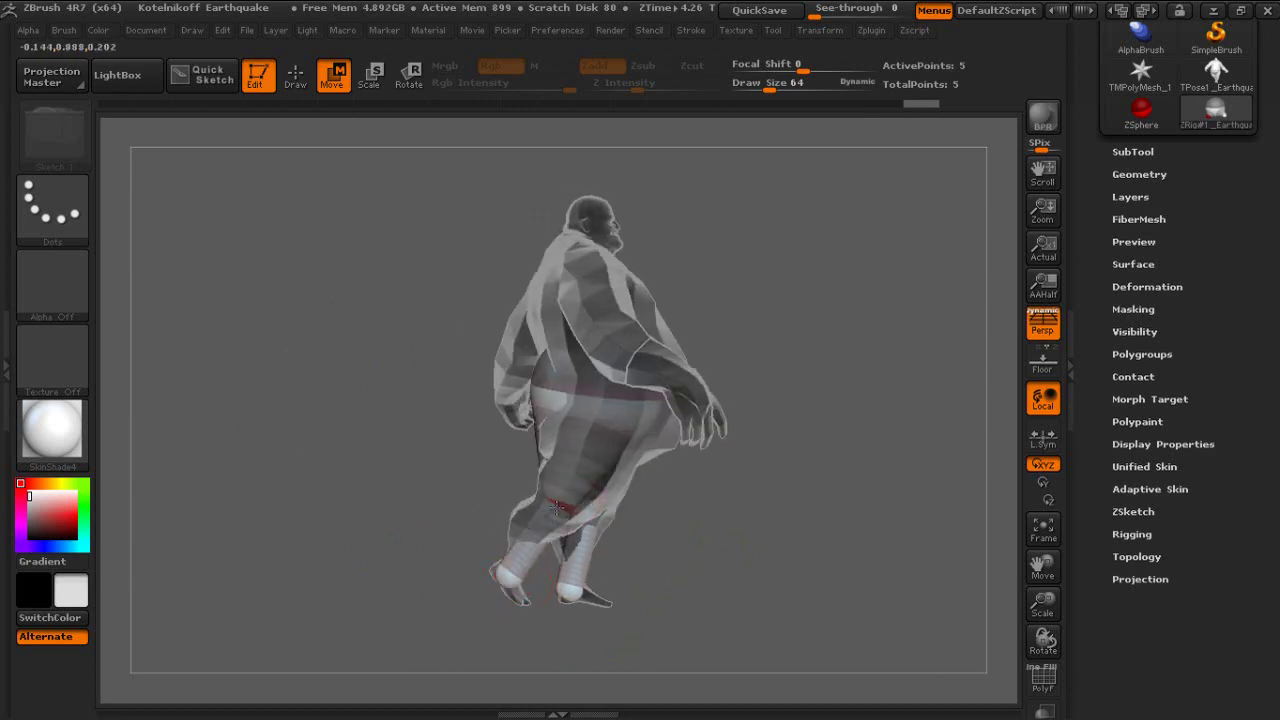
drag(557, 507, 556, 505)
- Move the right foot ZSphere down so it sits inside the character's foot
mouse_move(352, 585)
mouse_down()
mouse_move(537, 586)
mouse_move(578, 560)
mouse_up()
mouse_move(730, 581)
mouse_down()
mouse_move(470, 565)
mouse_move(536, 577)
mouse_up()
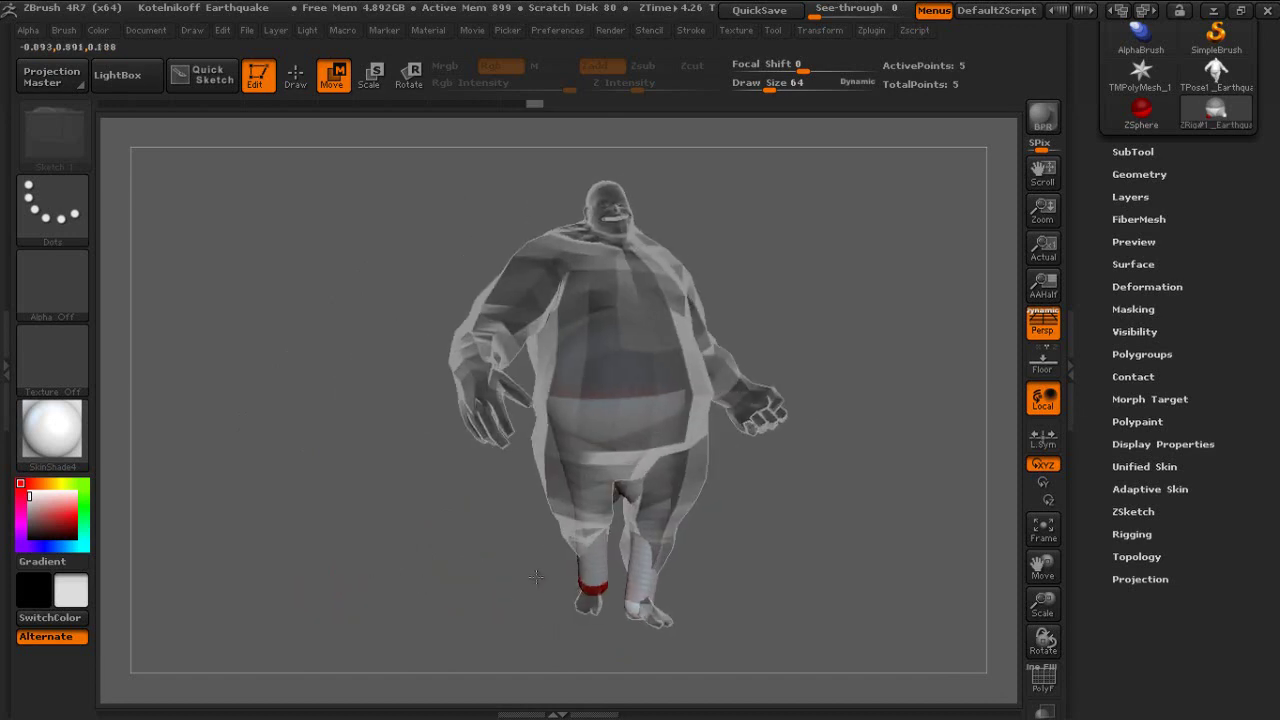
click(627, 576)
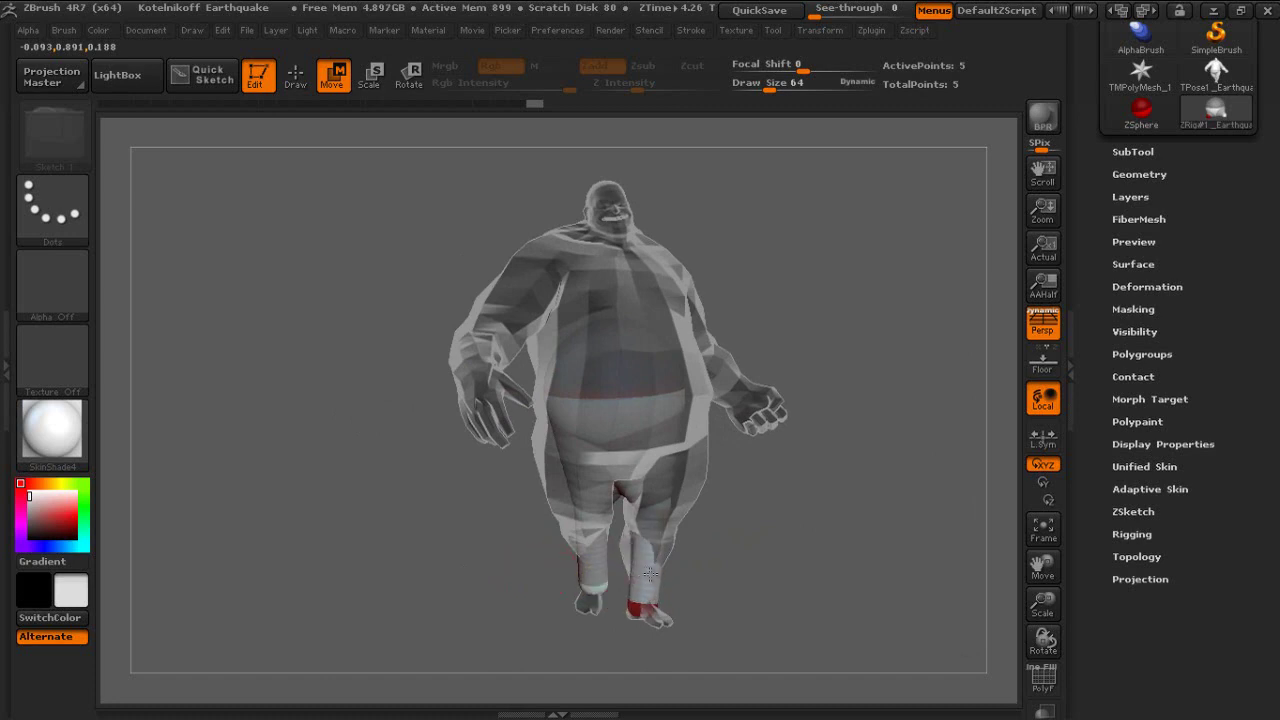
drag(627, 573, 635, 590)
drag(809, 614, 788, 618)
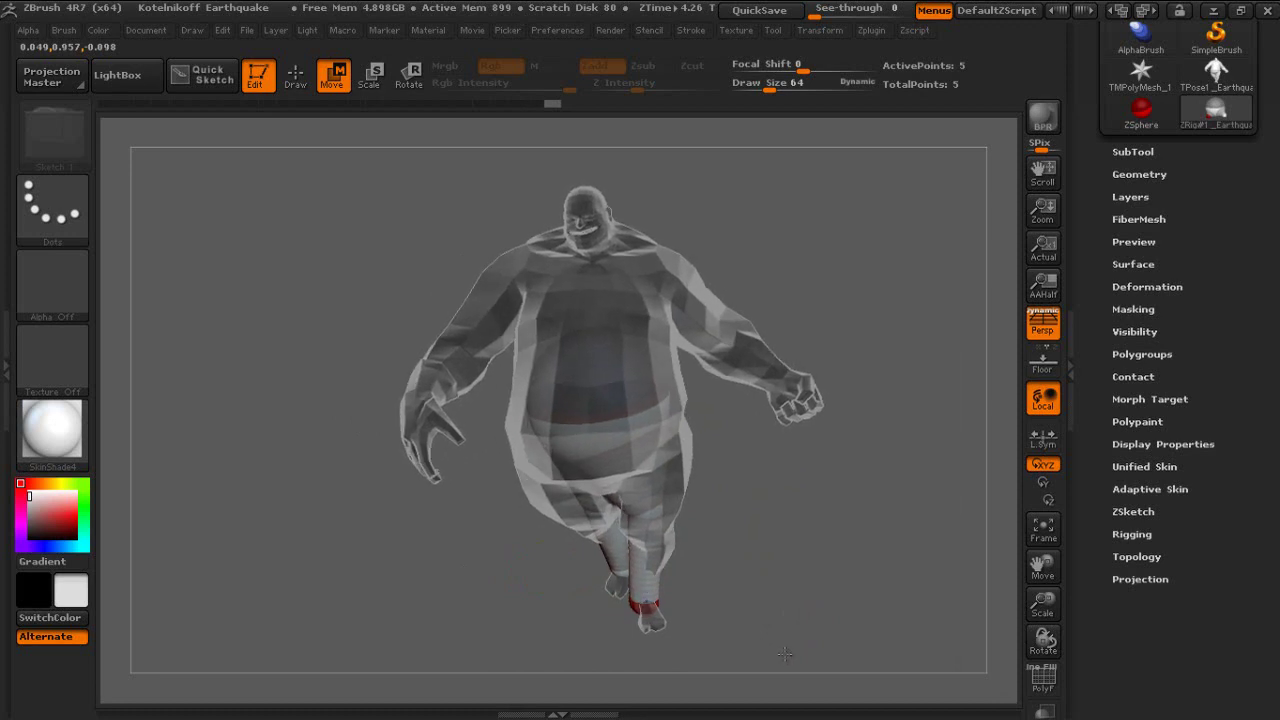
click(296, 78)
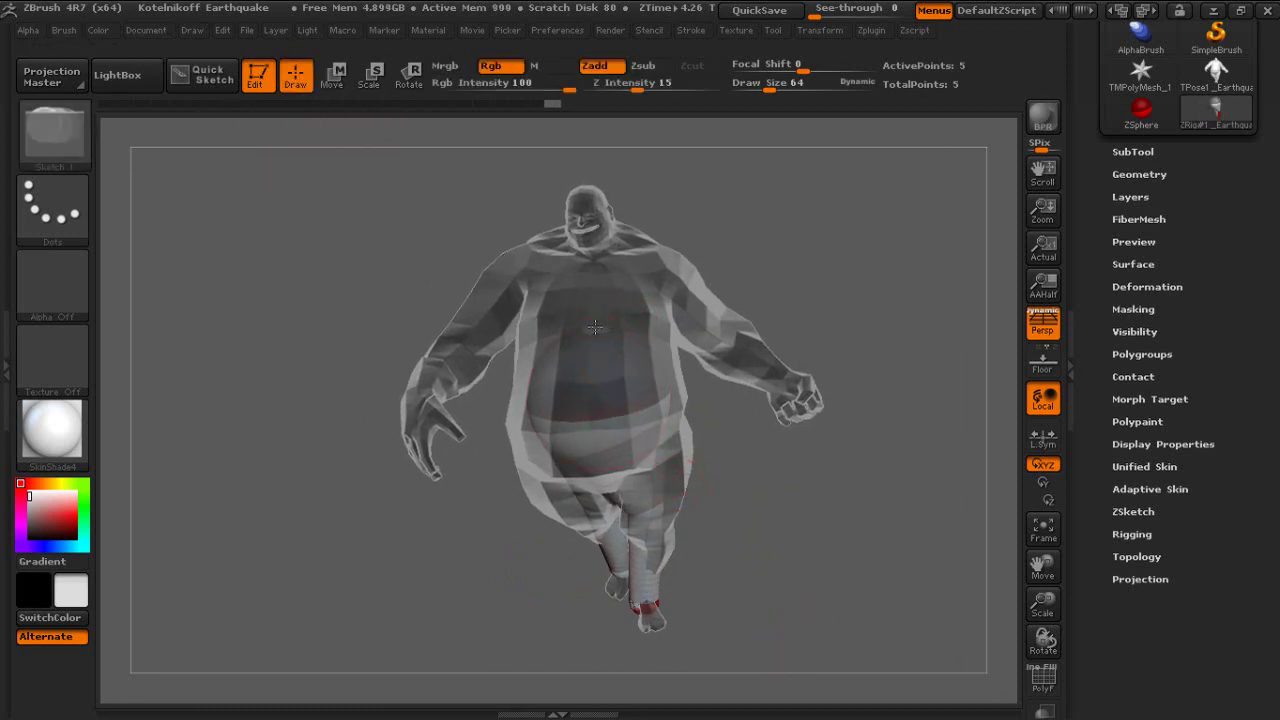
- Add a large new ZSphere in the chest and size it, checking from the side and back
drag(593, 308, 723, 258)
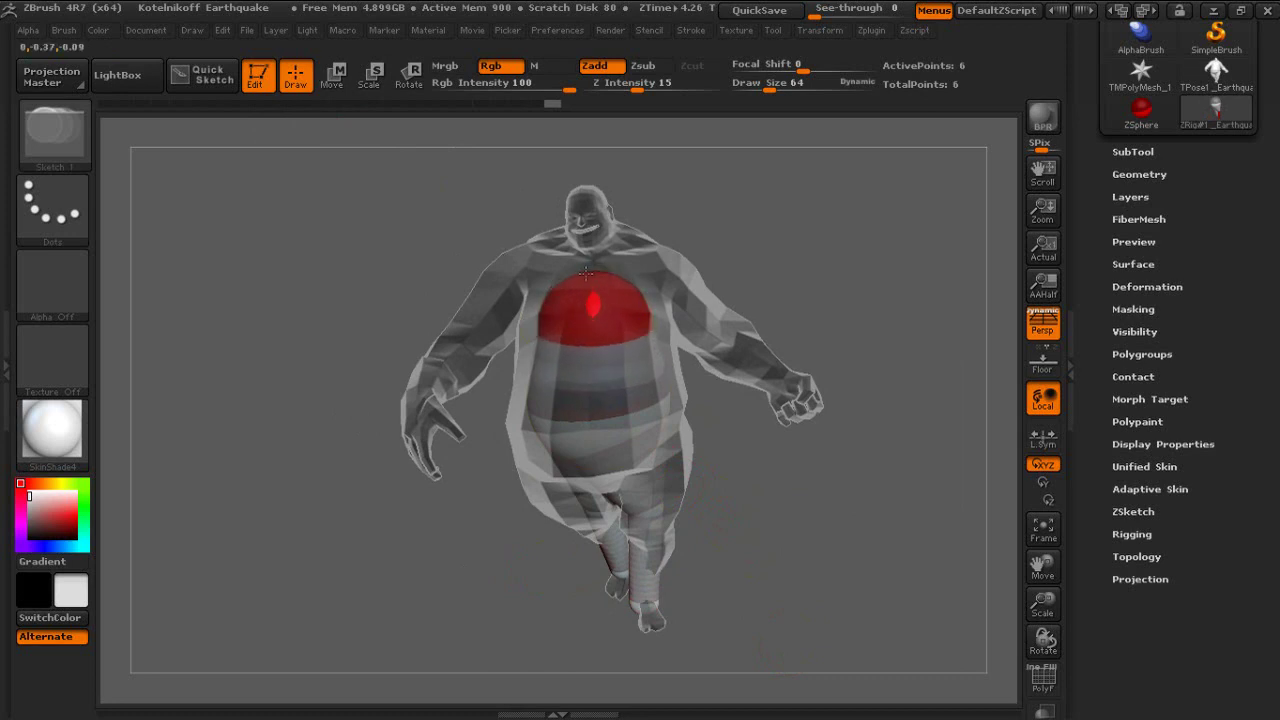
drag(594, 271, 594, 259)
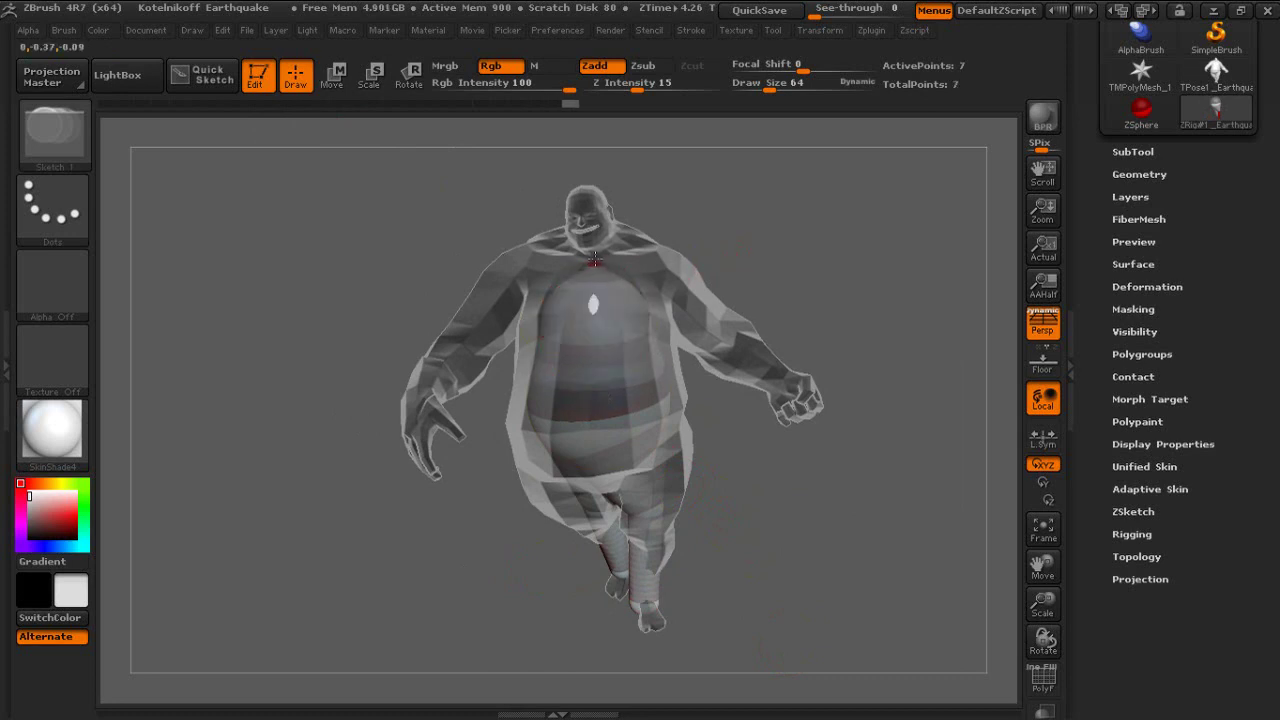
drag(896, 207, 858, 220)
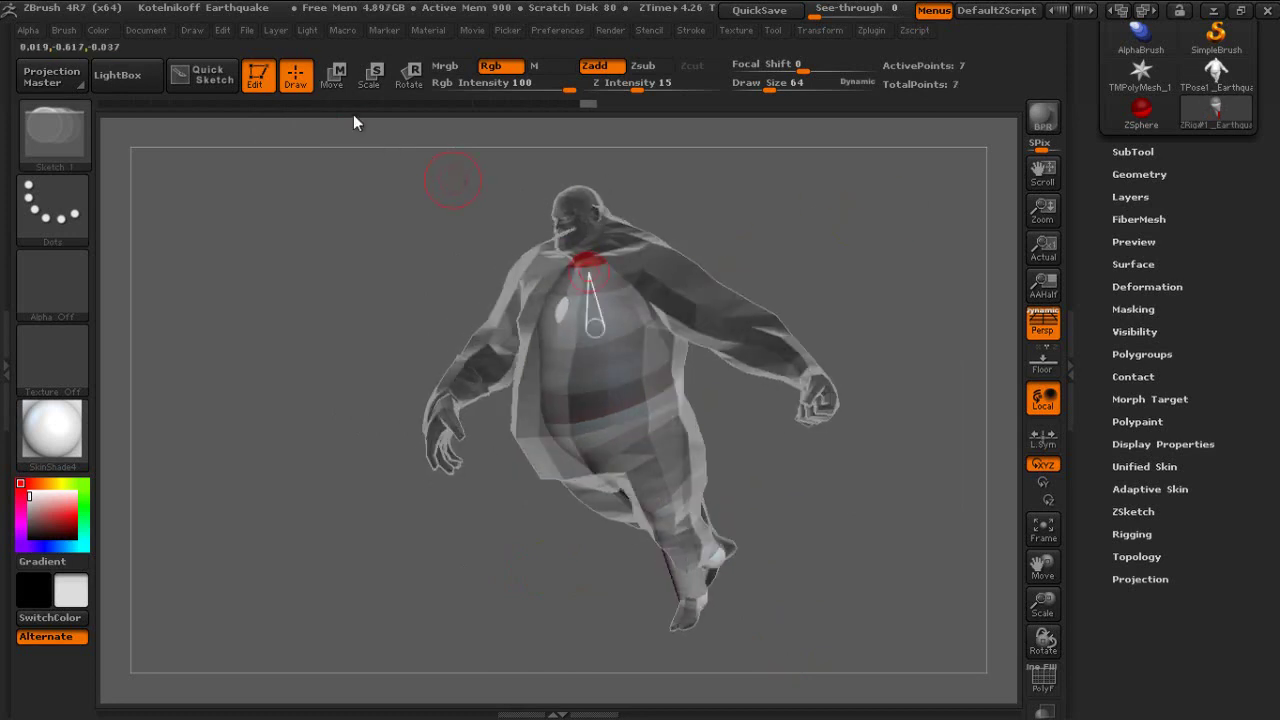
click(336, 86)
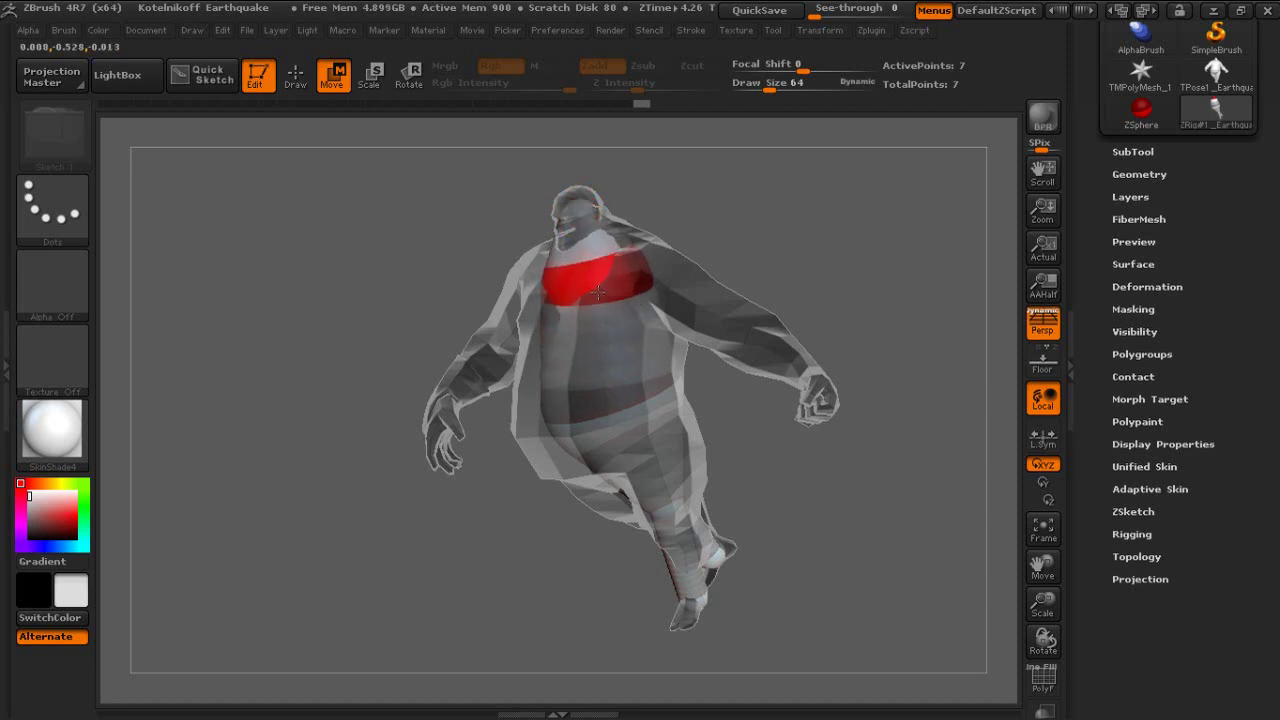
mouse_move(820, 266)
mouse_down()
mouse_move(752, 313)
mouse_move(809, 297)
mouse_move(595, 185)
mouse_up()
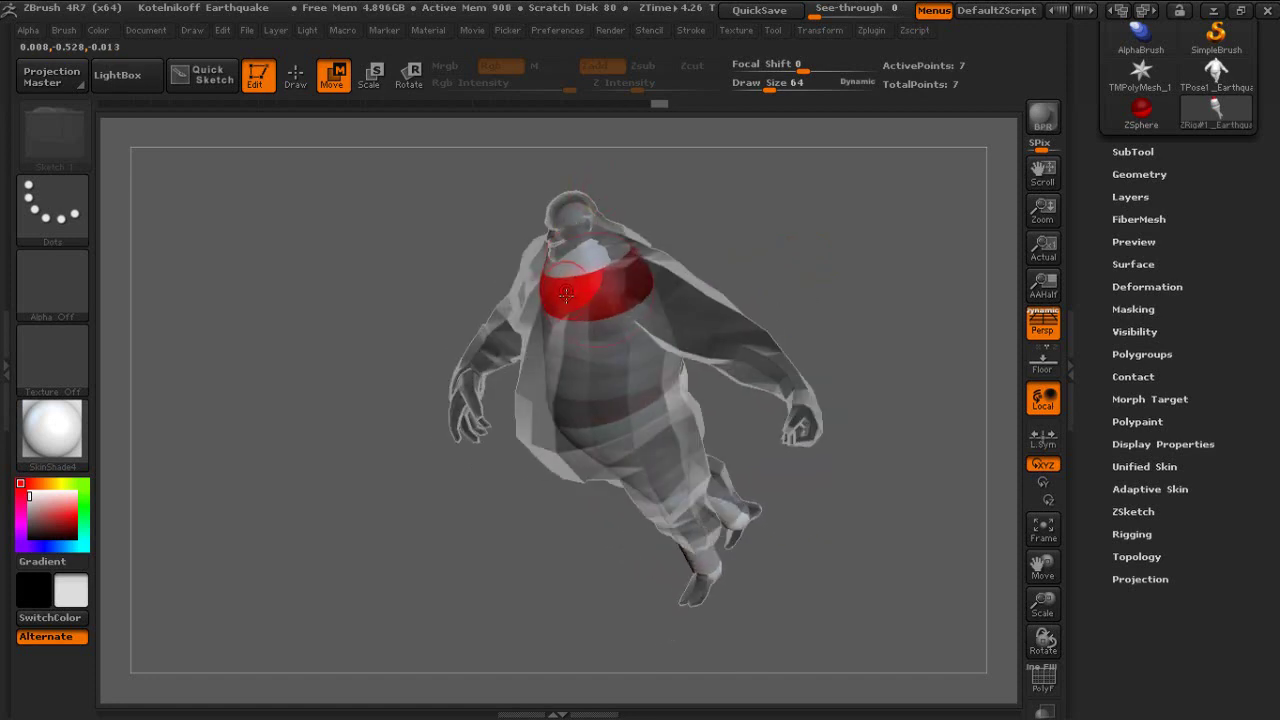
drag(700, 255, 745, 238)
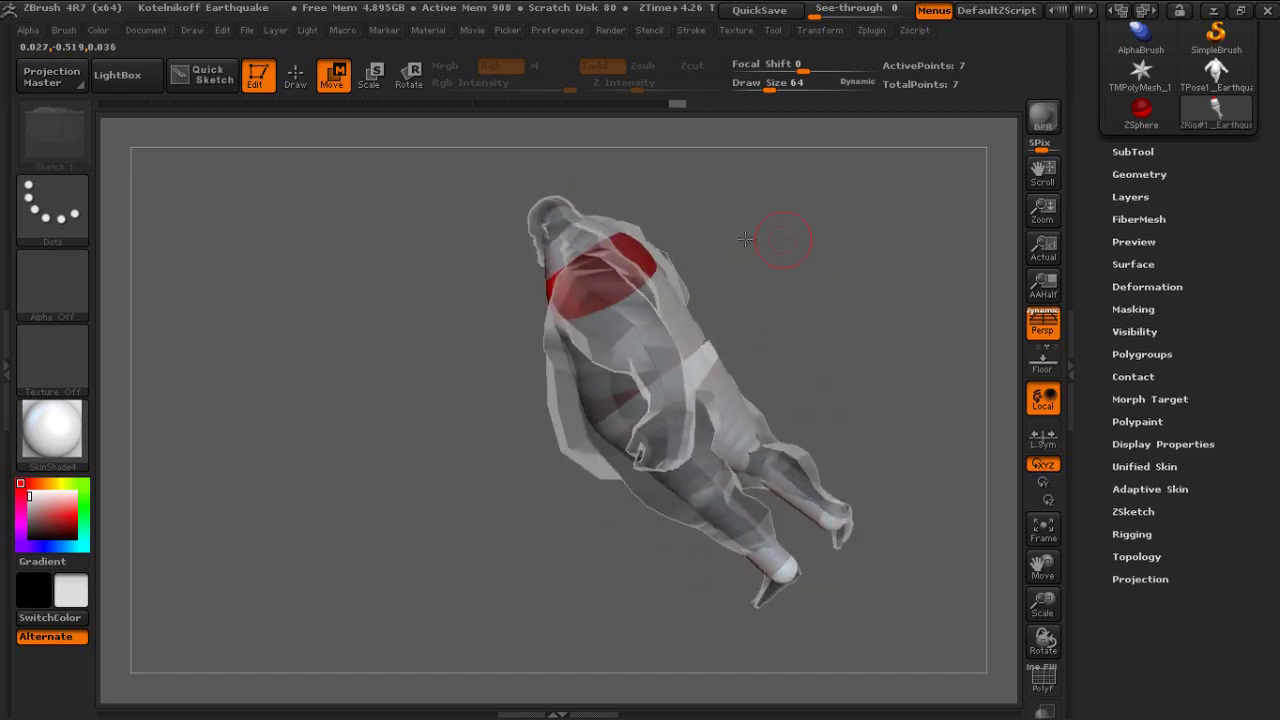
click(370, 72)
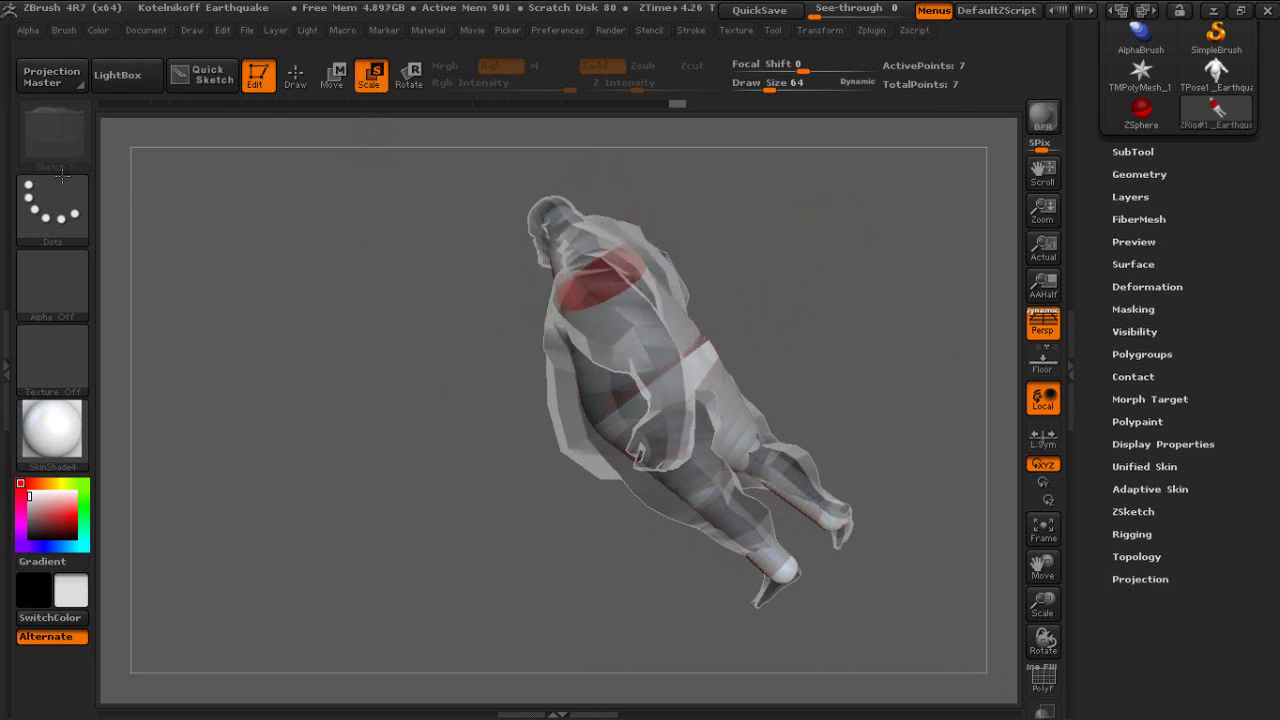
- Add a chest ZSphere and pull new spheres out toward the shoulders, deleting the extra one
mouse_move(420, 300)
mouse_down()
mouse_move(482, 231)
mouse_move(513, 279)
mouse_move(378, 122)
mouse_up()
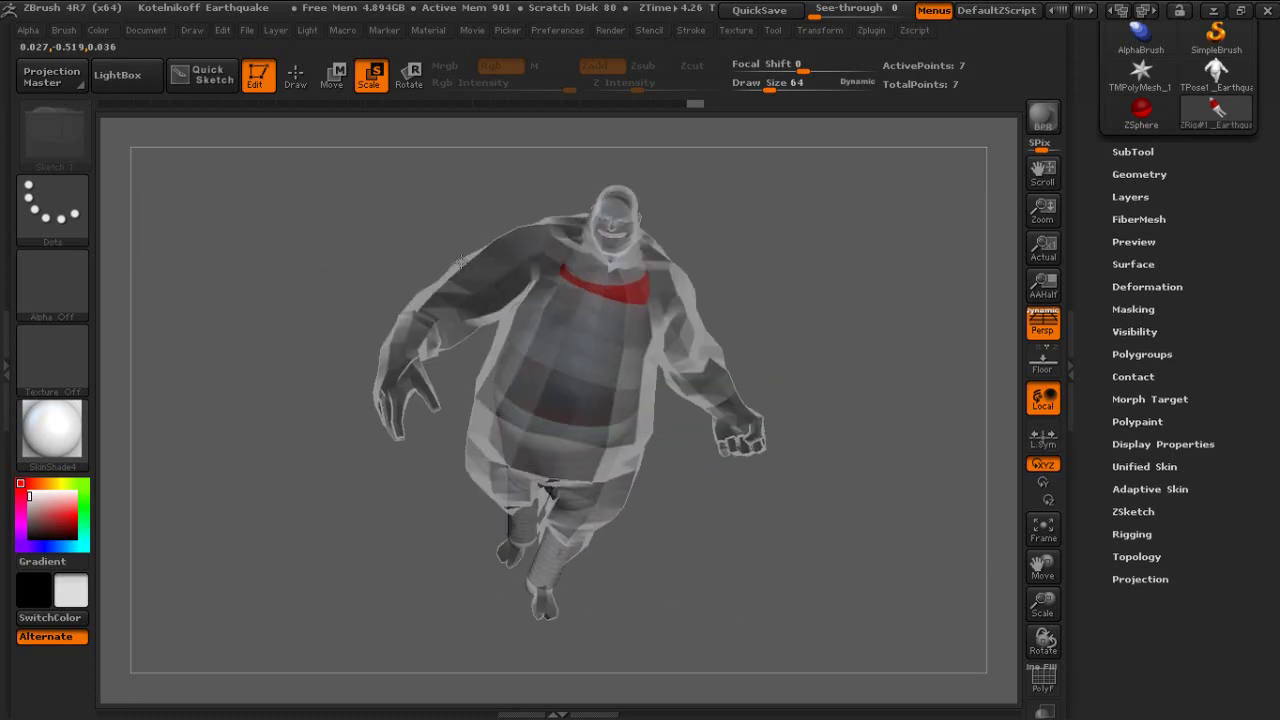
click(331, 76)
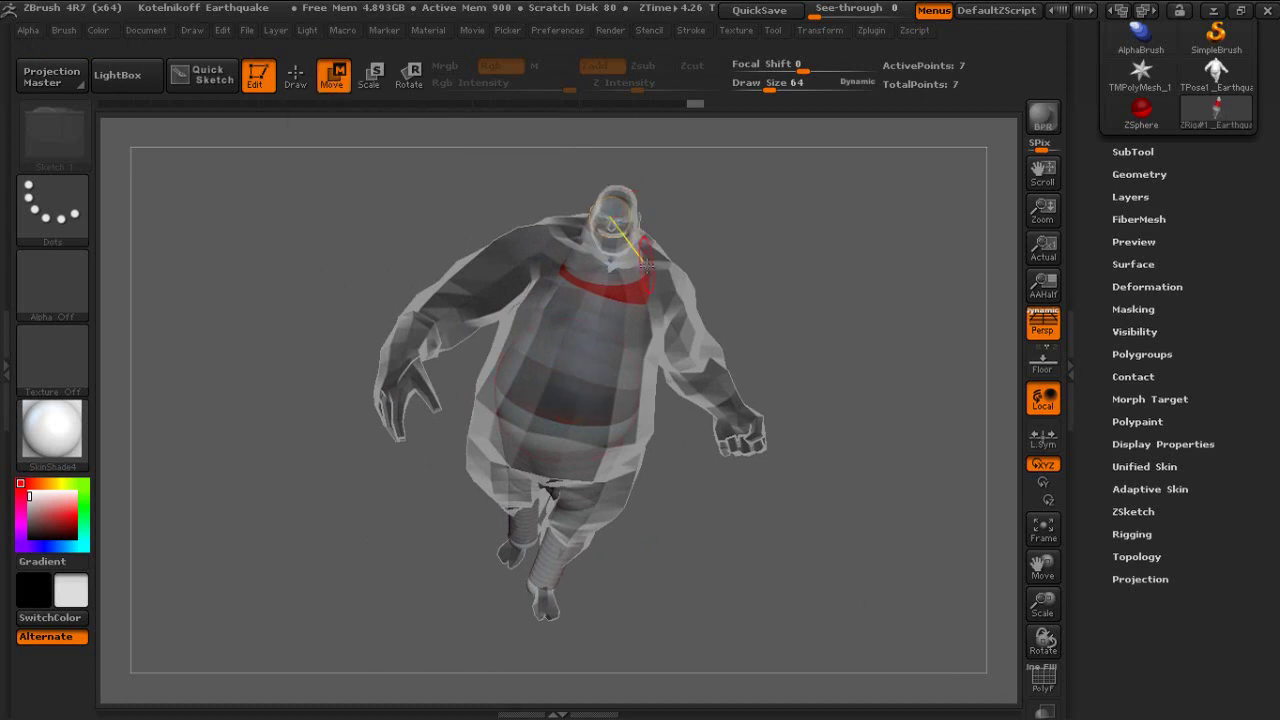
key(q)
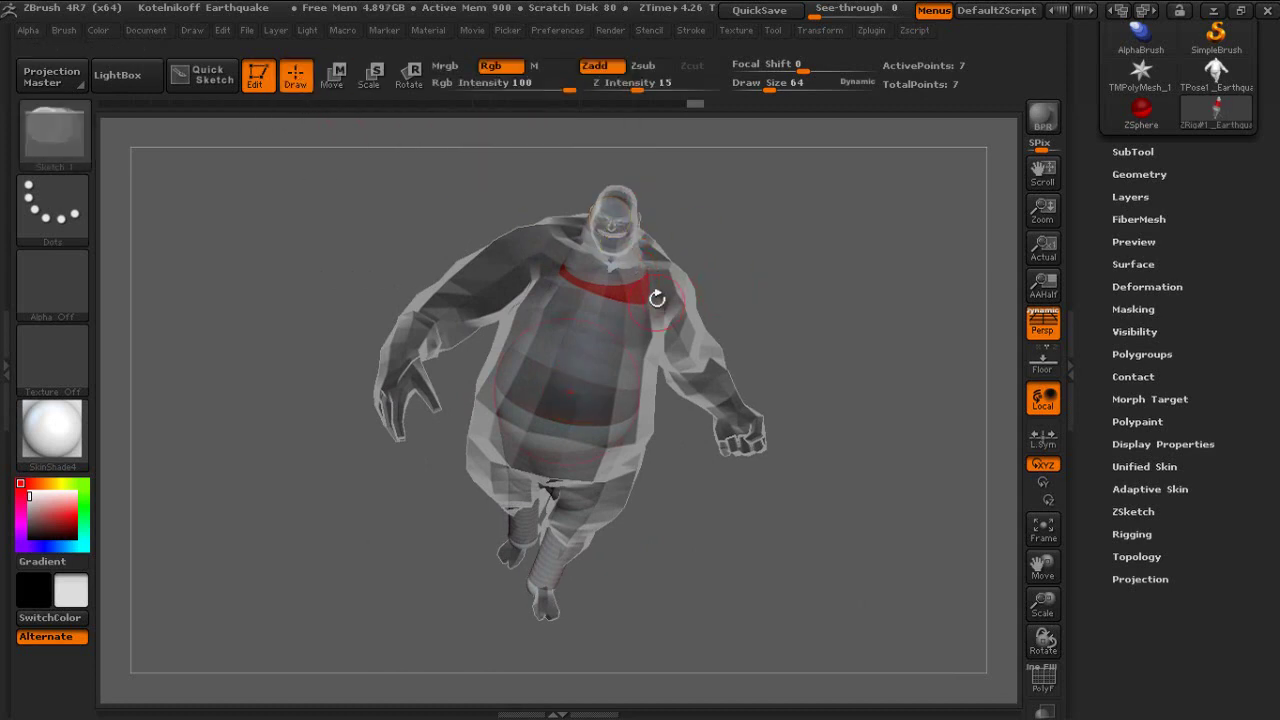
click(649, 289)
drag(659, 304, 650, 290)
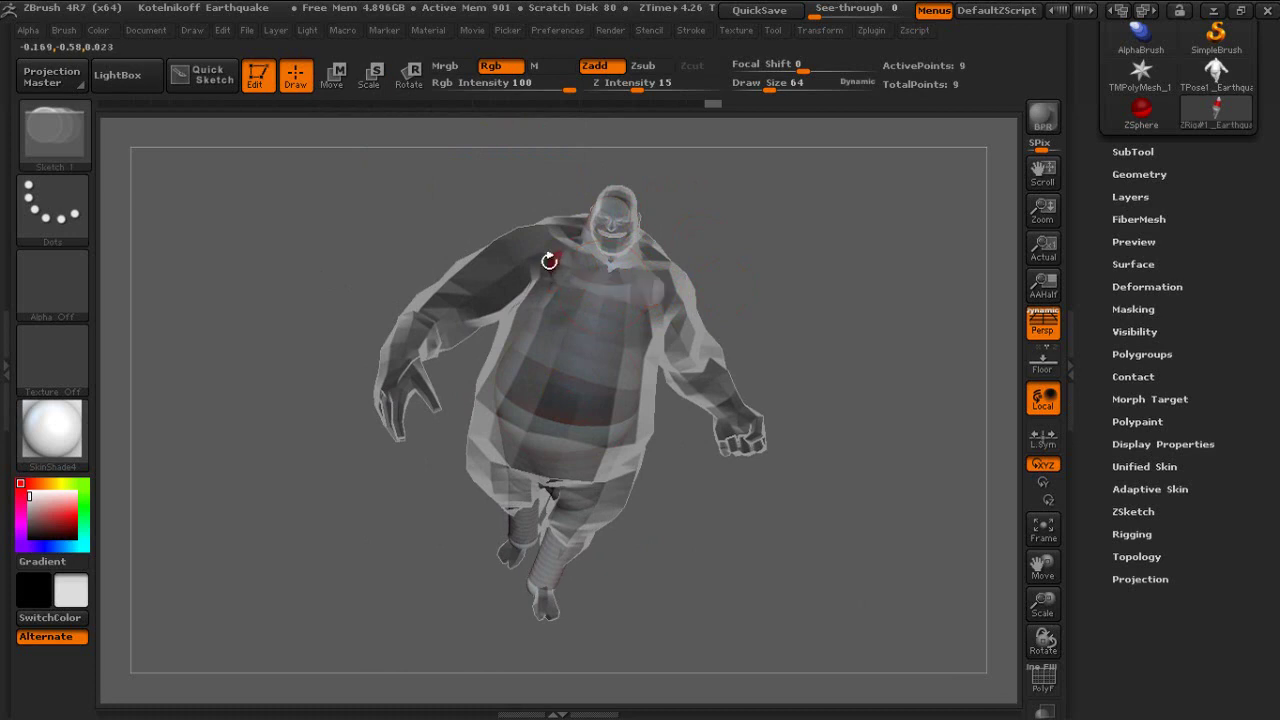
drag(549, 261, 603, 287)
alt+click(528, 265)
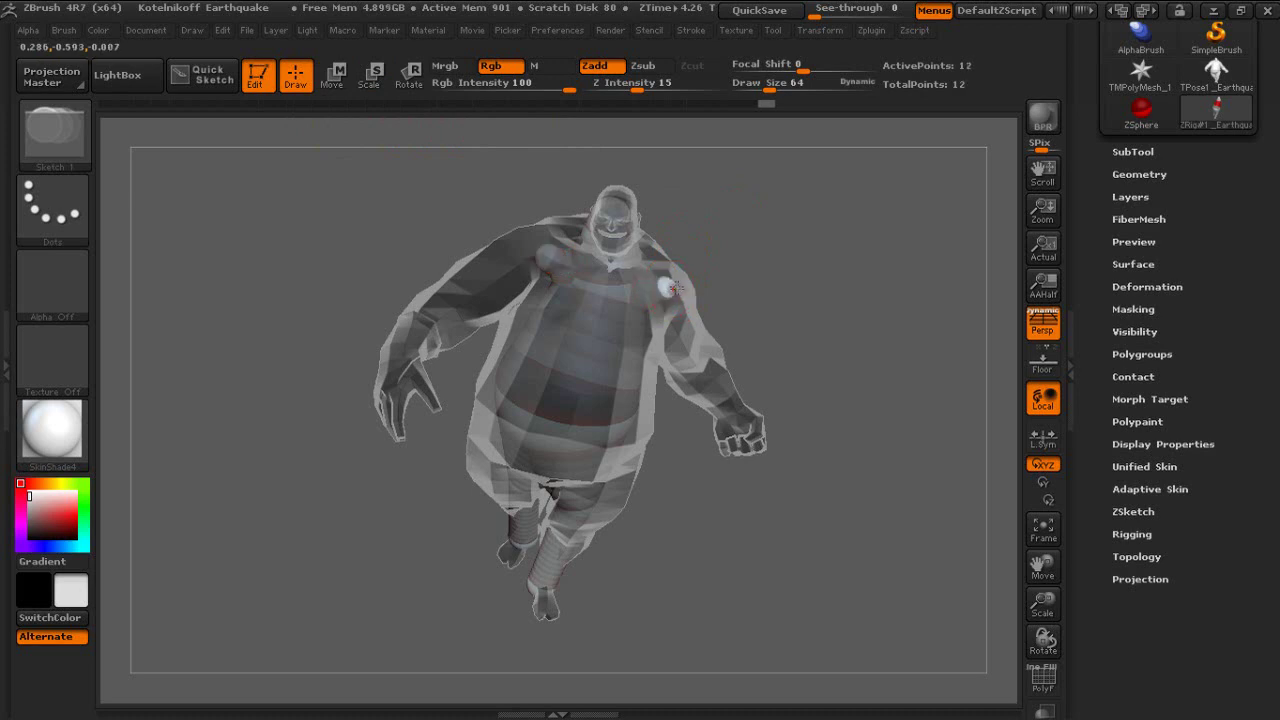
- Pull the arm ZSphere chain down from the shoulder into the hand
key(w)
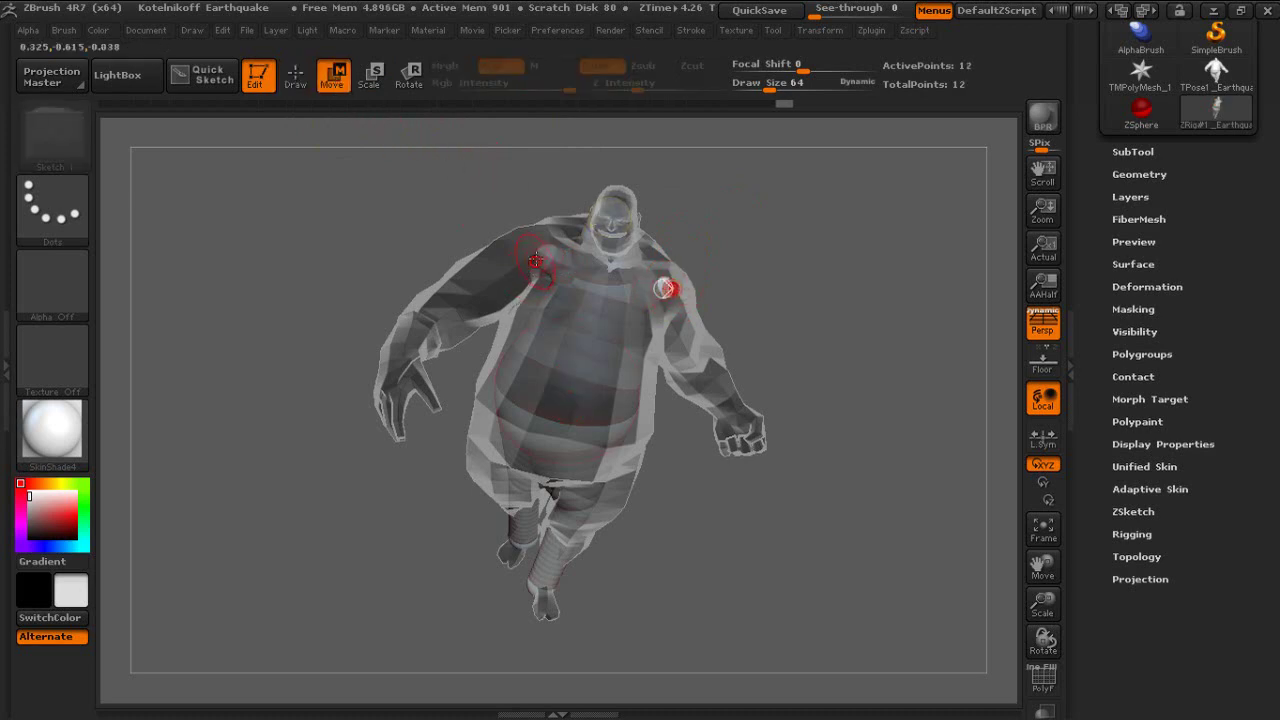
mouse_move(525, 262)
mouse_down()
mouse_move(517, 328)
mouse_move(443, 285)
mouse_move(540, 254)
mouse_up()
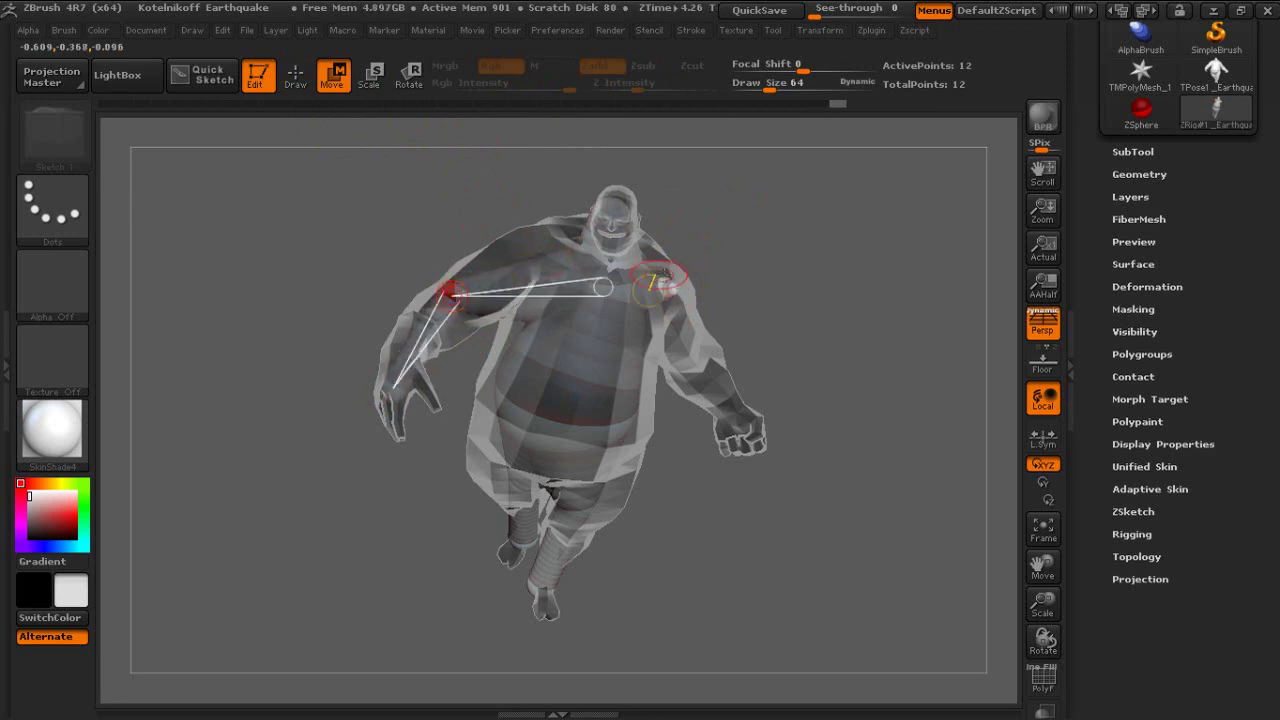
drag(673, 288, 744, 427)
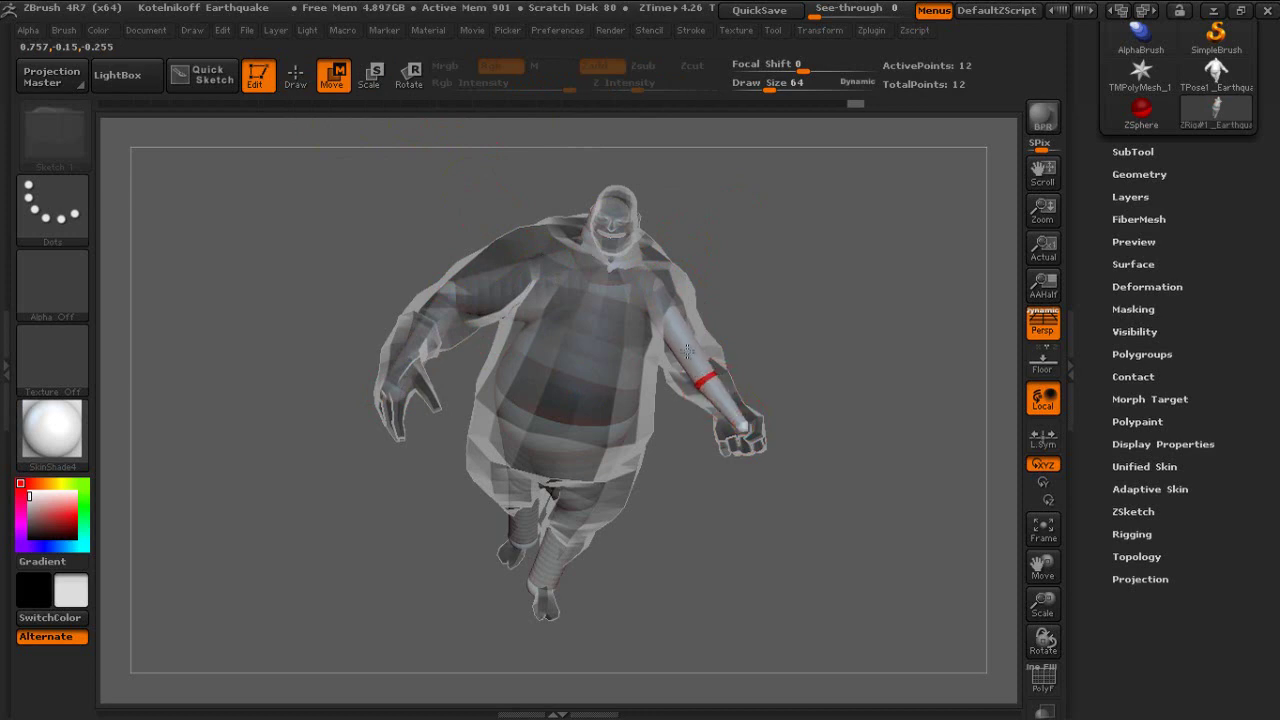
click(678, 318)
- Swing the lower-arm ZSpheres into the forearm so they sit inside the arm mesh
drag(848, 354, 763, 318)
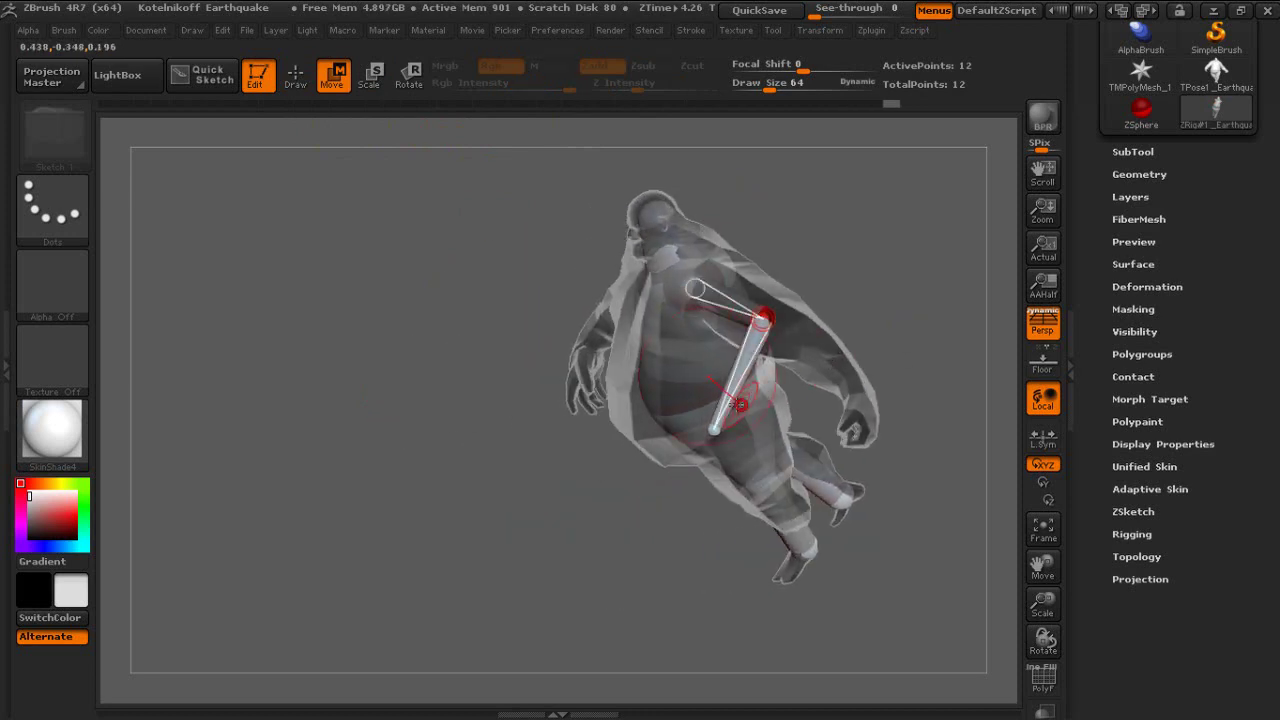
mouse_move(714, 430)
mouse_down()
mouse_move(824, 426)
mouse_move(866, 460)
mouse_up()
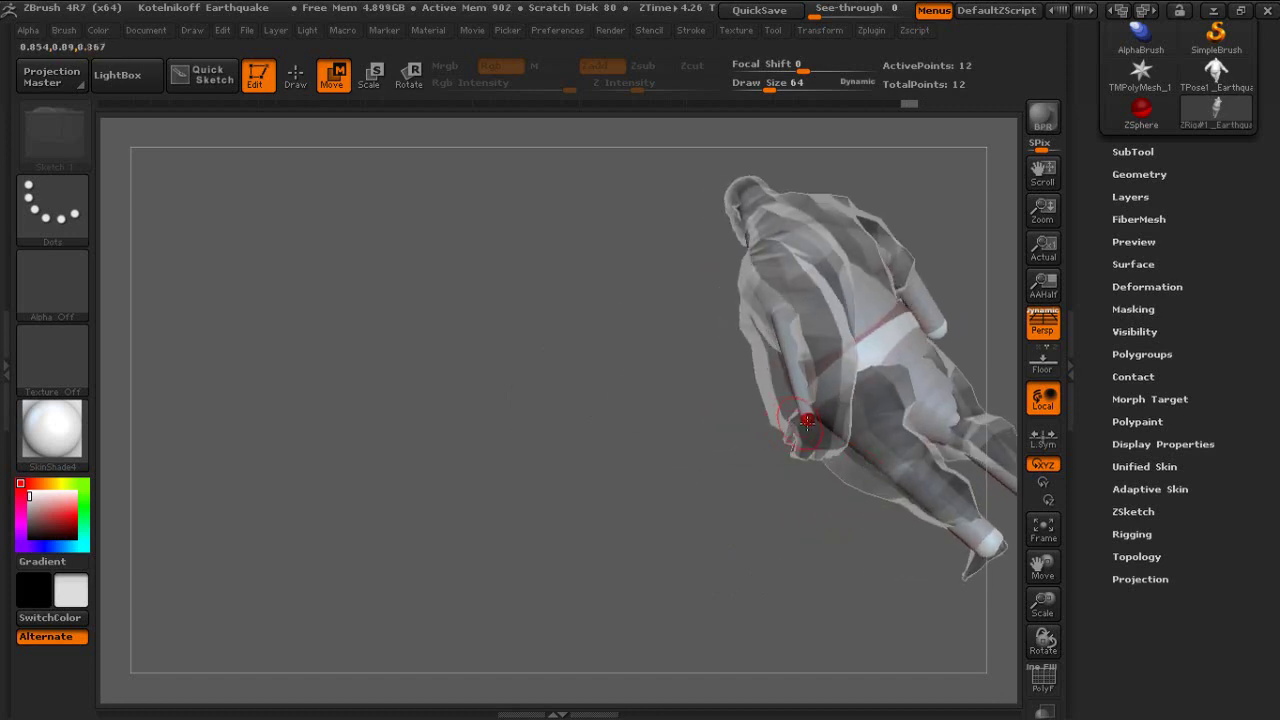
mouse_move(828, 428)
mouse_down()
mouse_move(810, 398)
mouse_move(778, 424)
mouse_up()
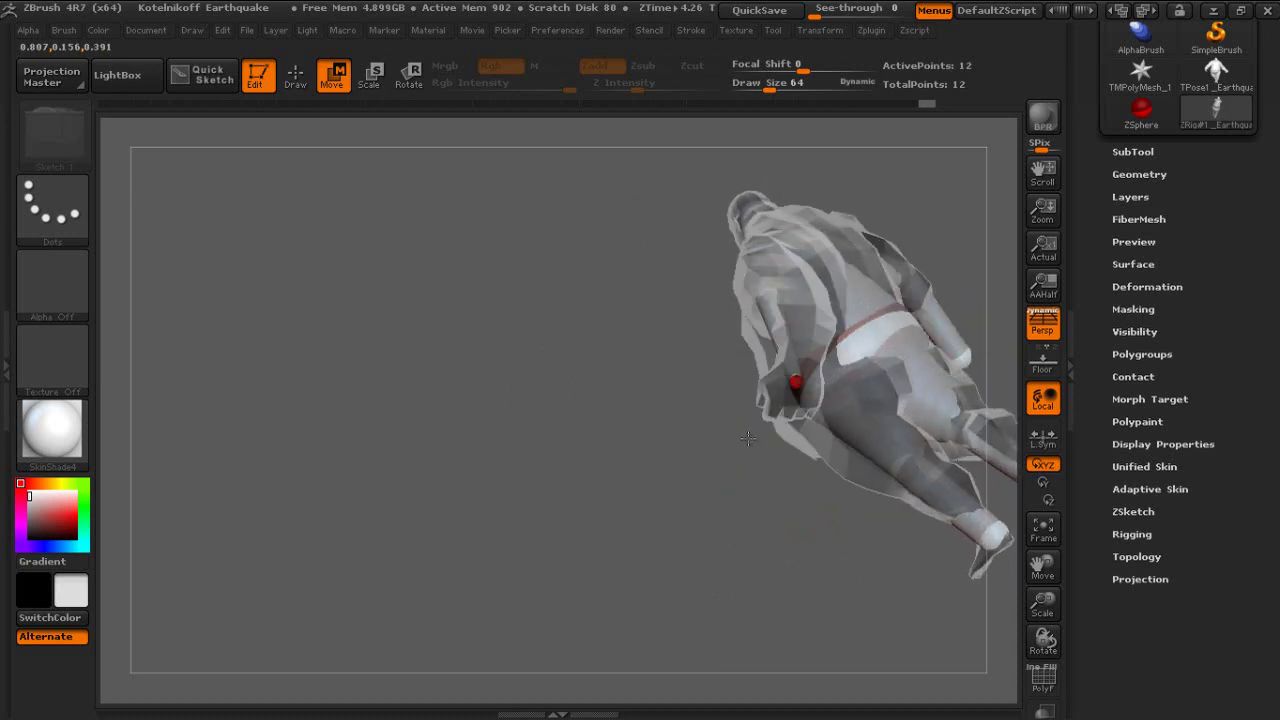
mouse_move(842, 271)
mouse_down()
mouse_move(636, 373)
mouse_move(764, 303)
mouse_move(676, 324)
mouse_move(798, 358)
mouse_up()
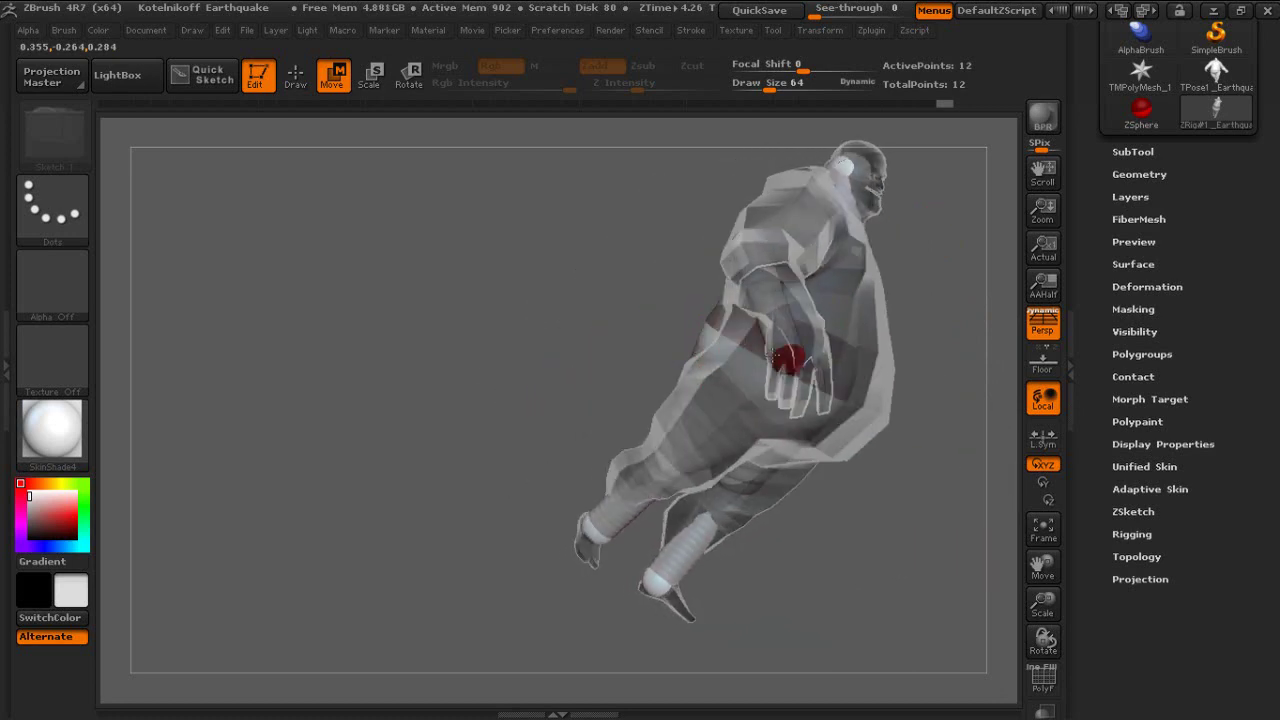
drag(541, 342, 608, 350)
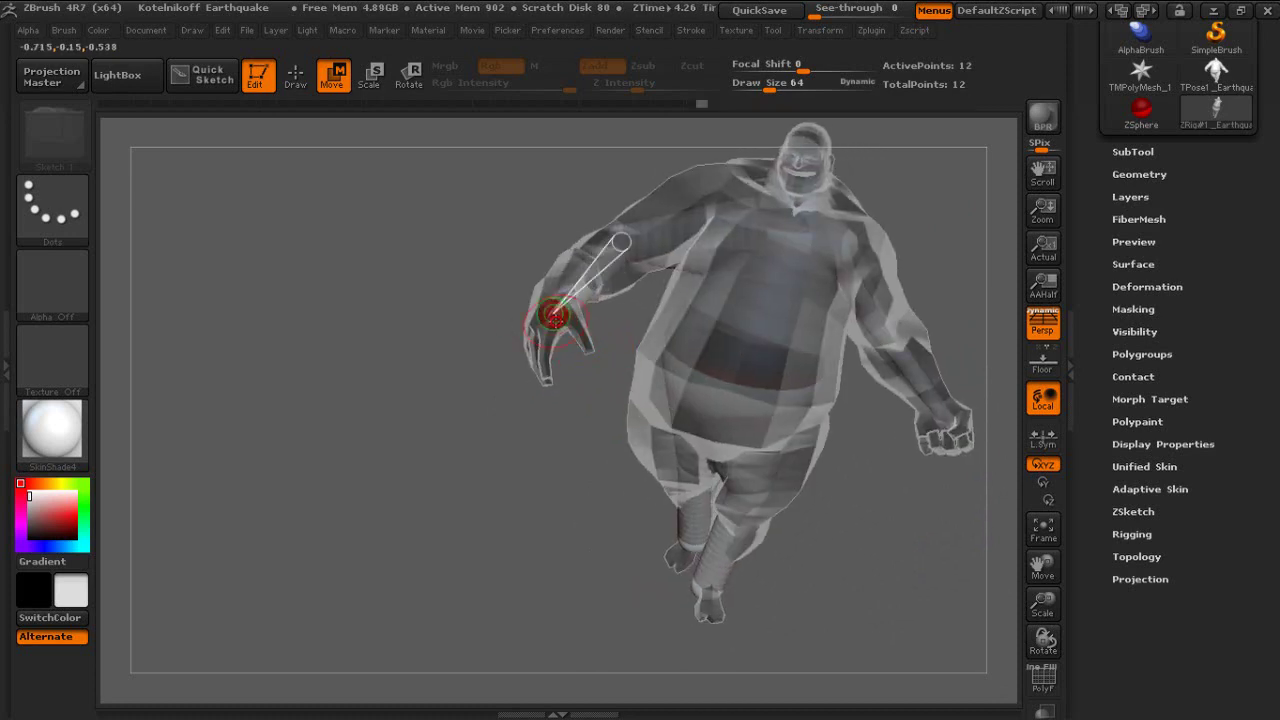
mouse_move(520, 300)
mouse_down()
mouse_move(423, 214)
mouse_move(479, 341)
mouse_move(405, 290)
mouse_up()
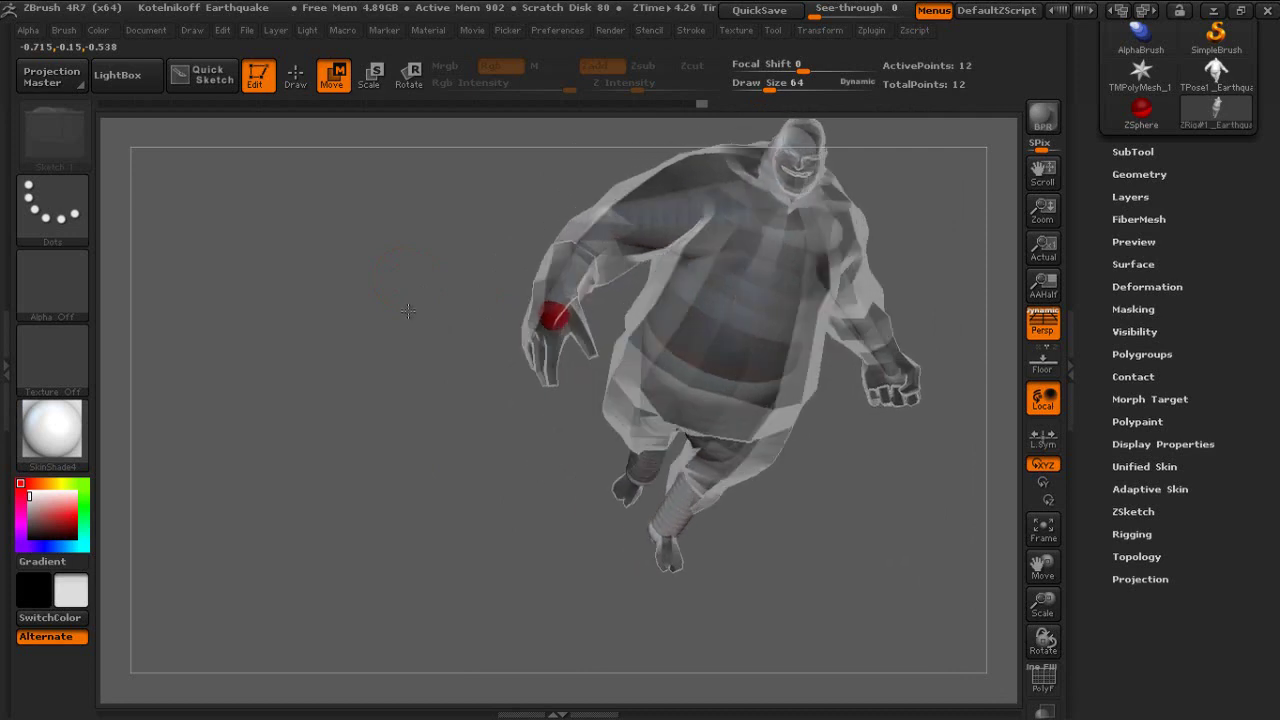
click(296, 80)
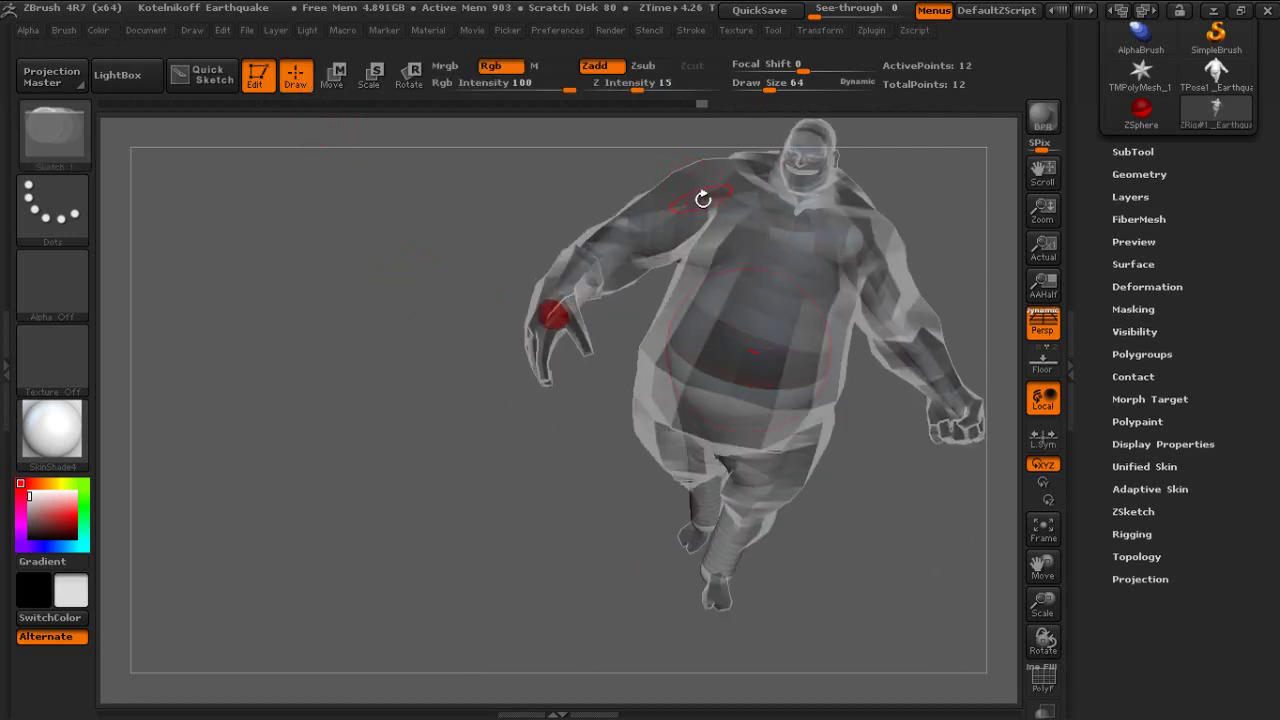
- Start a new ZSphere chain from the other shoulder, bringing the rig to 14 ZSpheres
click(705, 201)
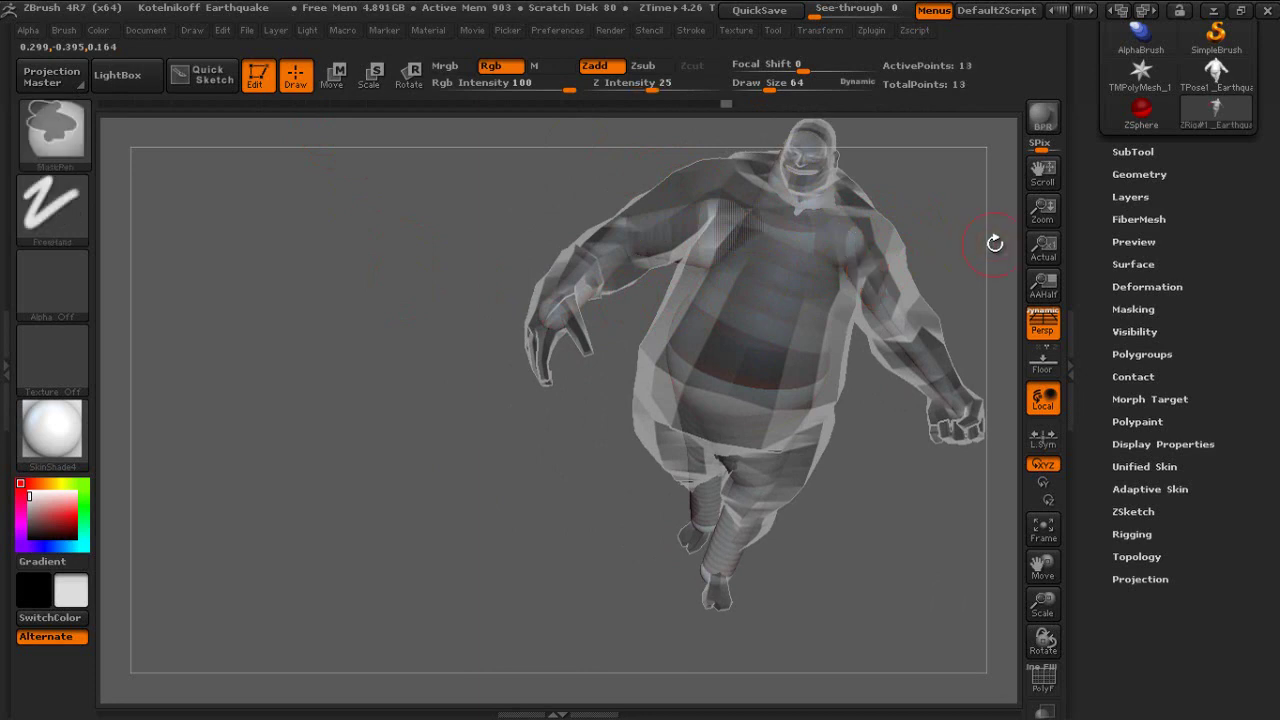
drag(993, 245, 887, 256)
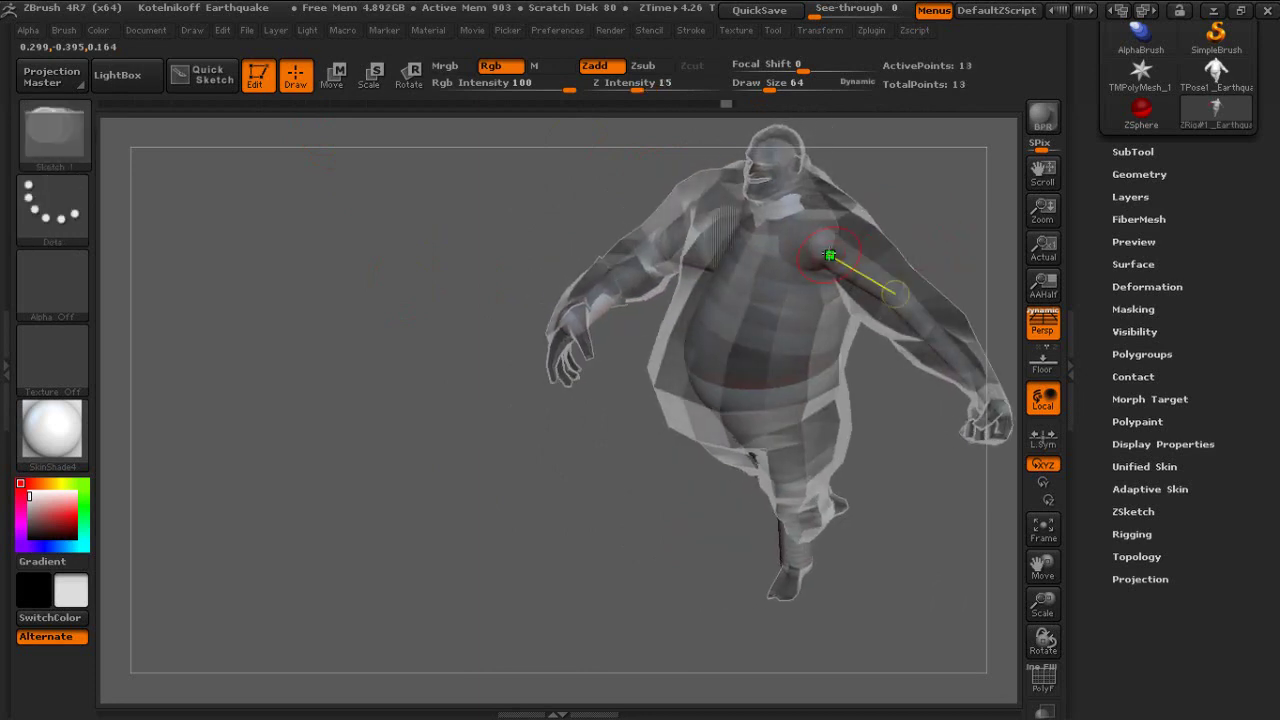
click(843, 250)
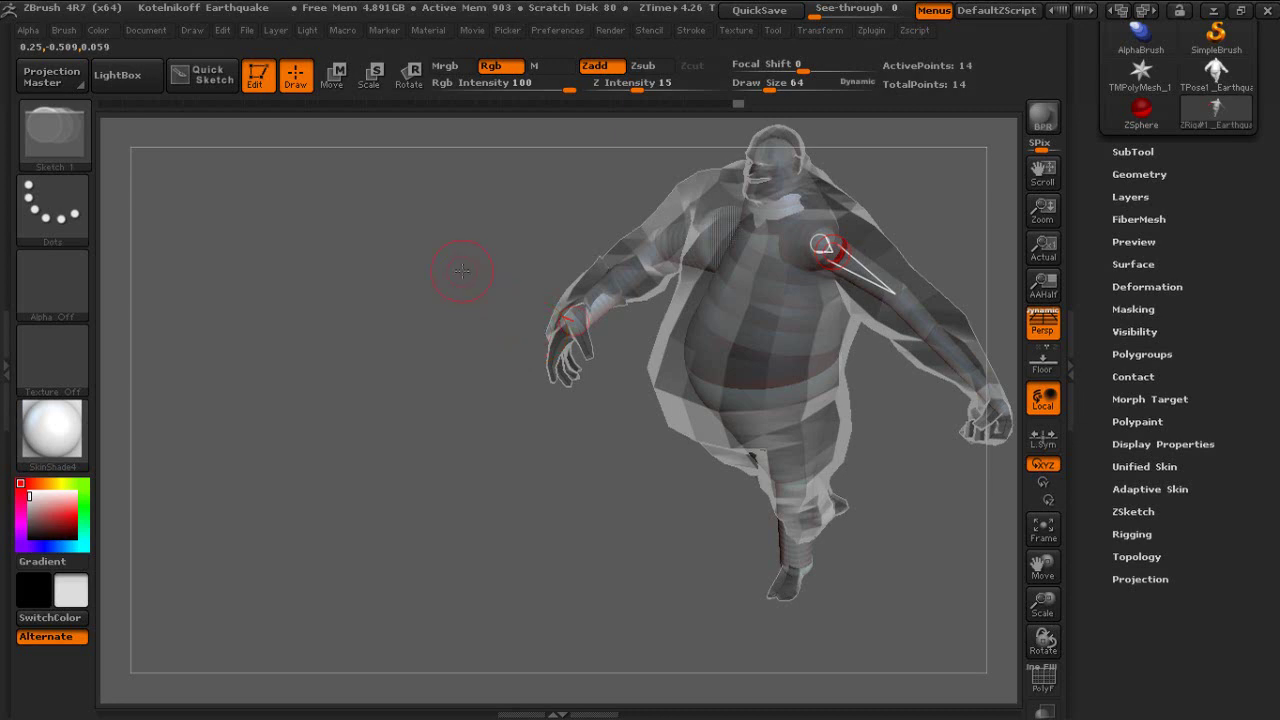
drag(462, 270, 484, 233)
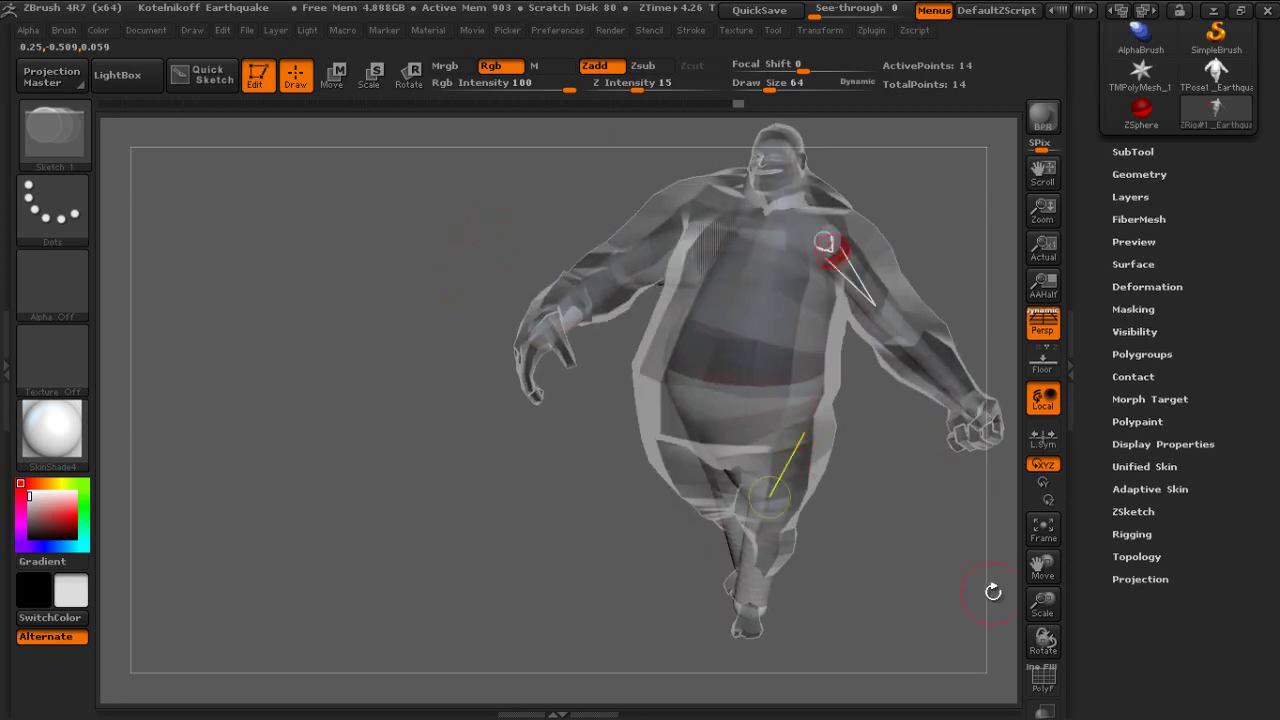
click(1043, 527)
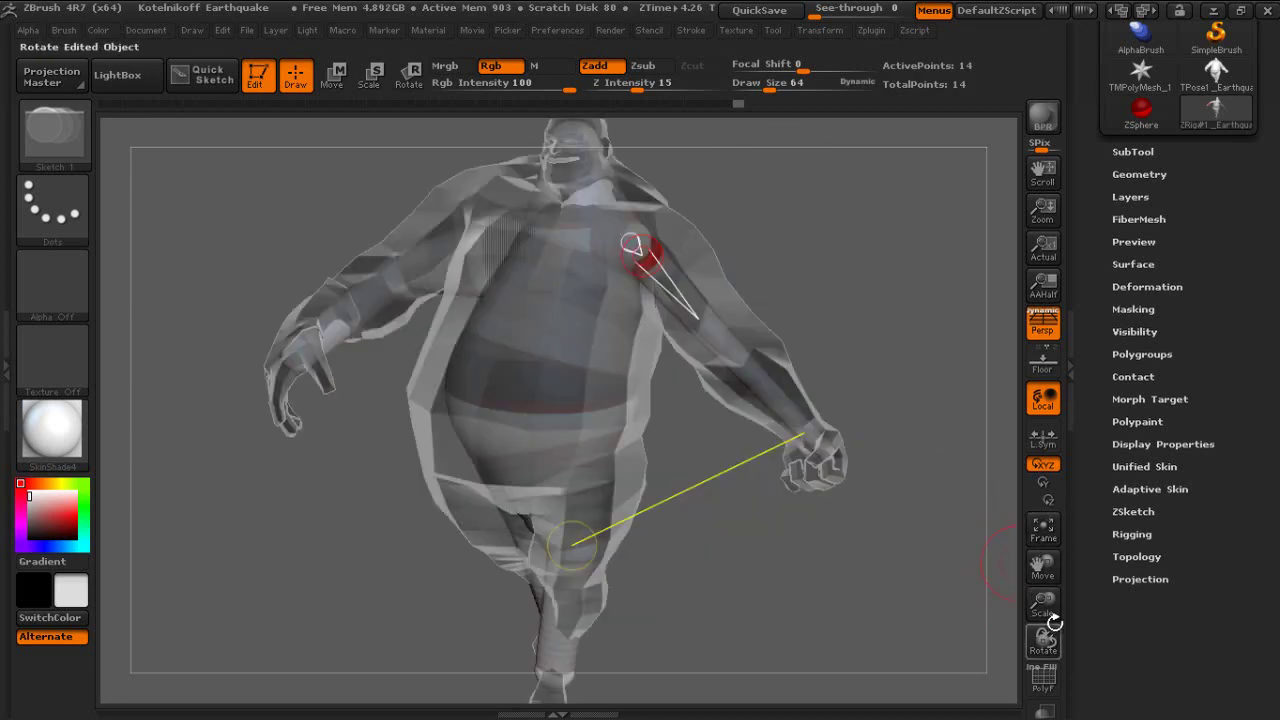
drag(1050, 612, 1043, 590)
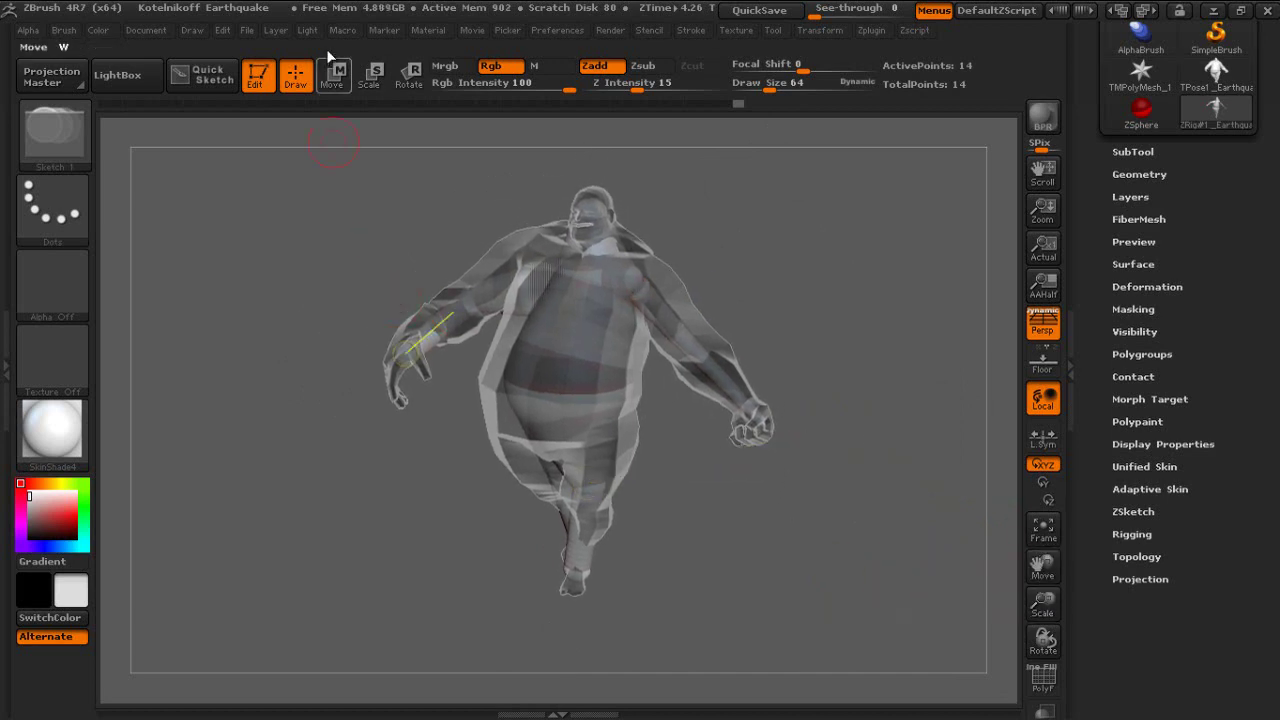
- Bind the Earthquake mesh to the ZSphere rig with Bind Mesh and switch to Move mode
click(1140, 534)
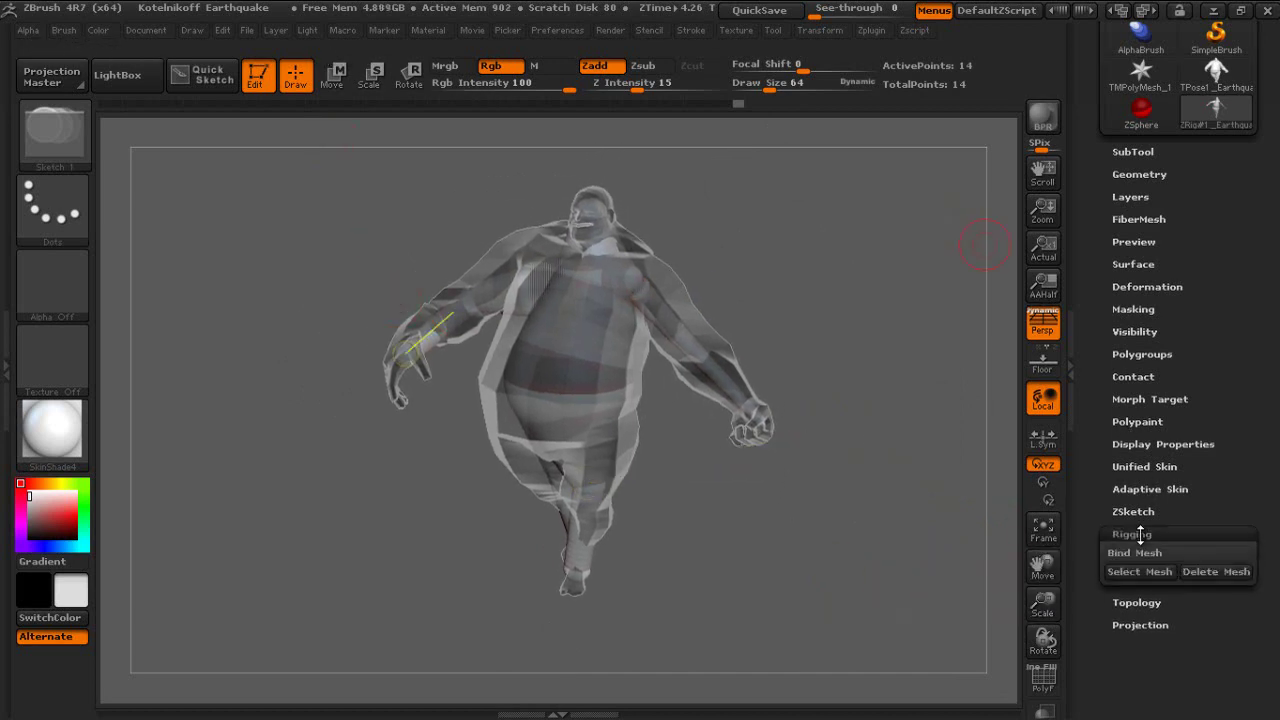
click(1140, 553)
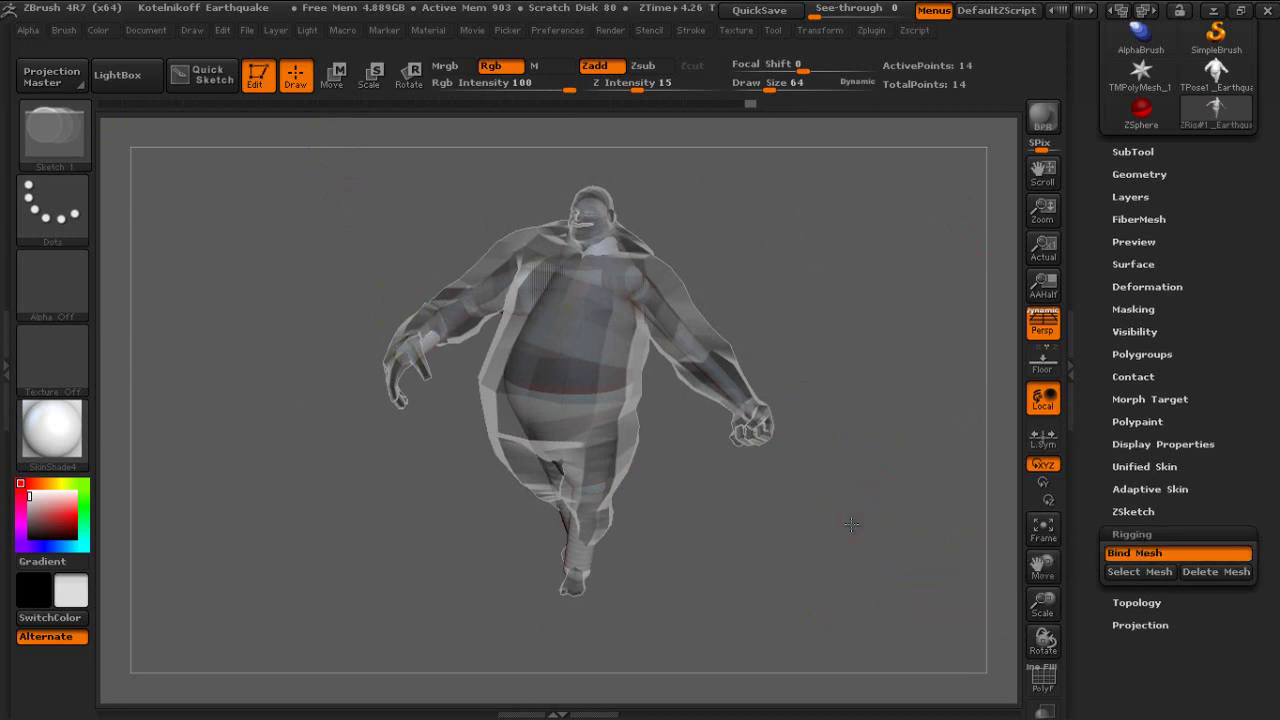
drag(851, 524, 847, 522)
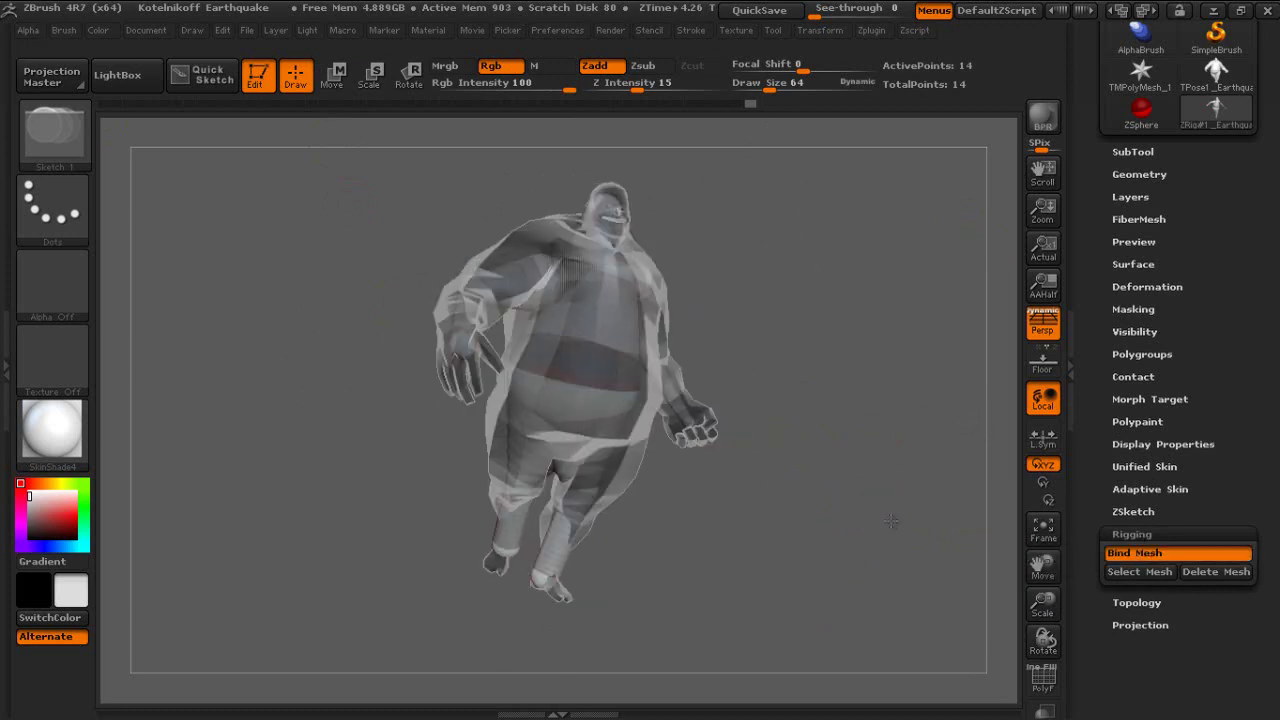
click(347, 84)
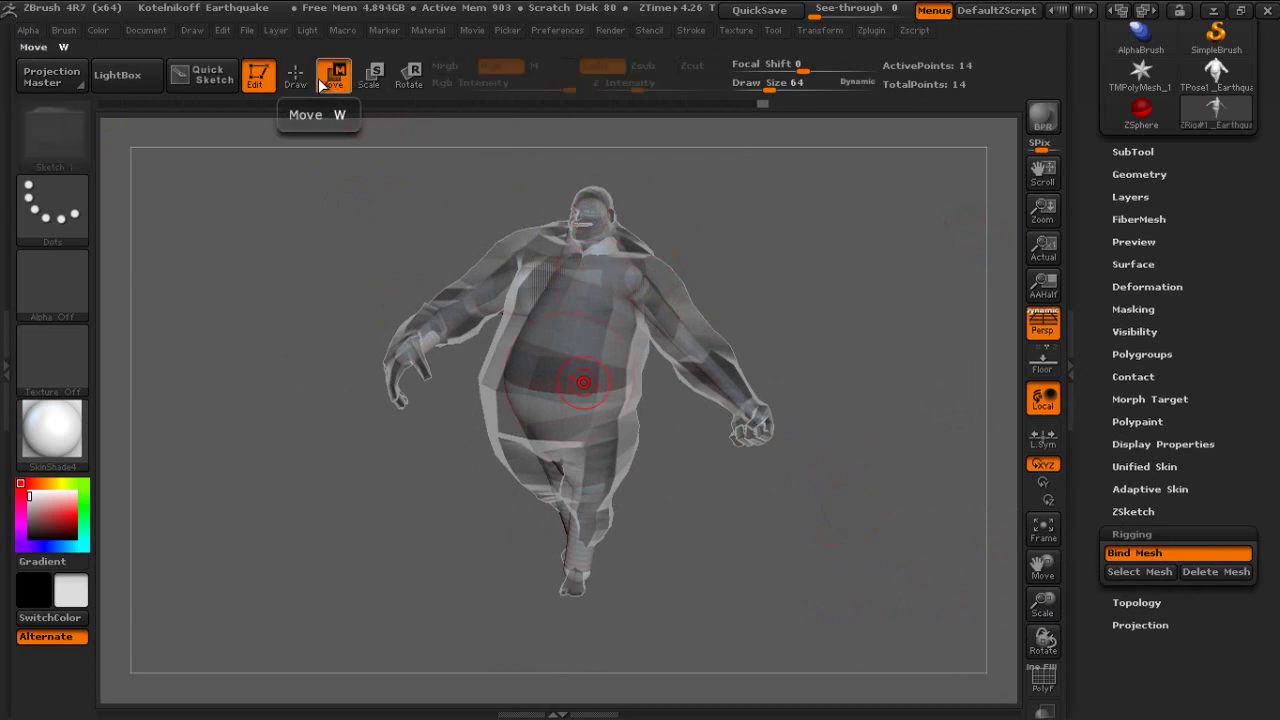
click(296, 76)
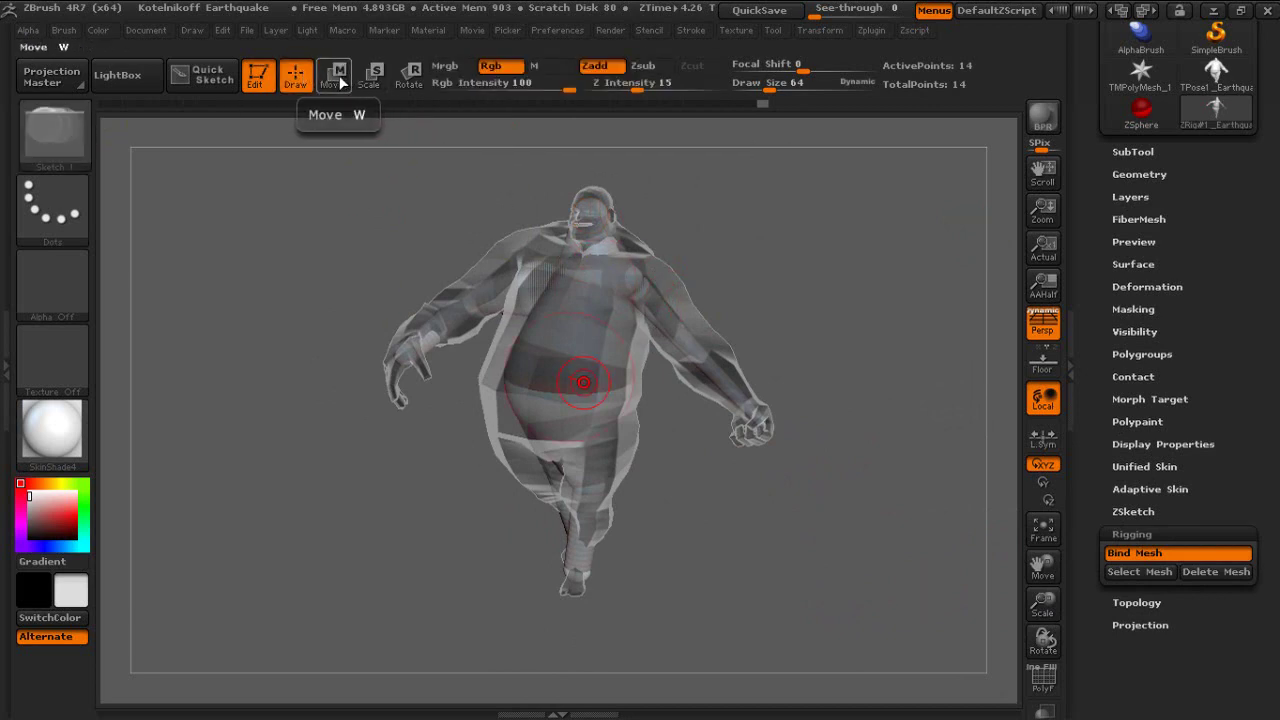
click(345, 78)
- Pull both arms inward and down toward the body
drag(758, 418, 686, 418)
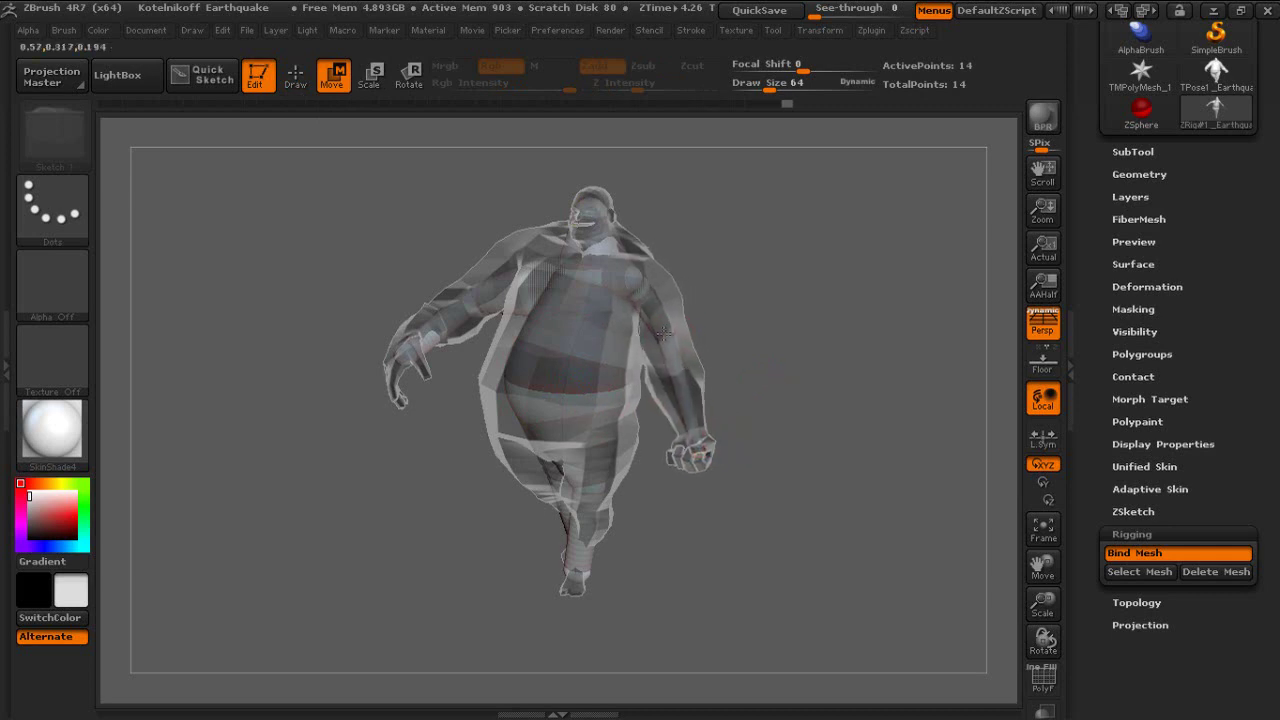
drag(520, 590, 475, 574)
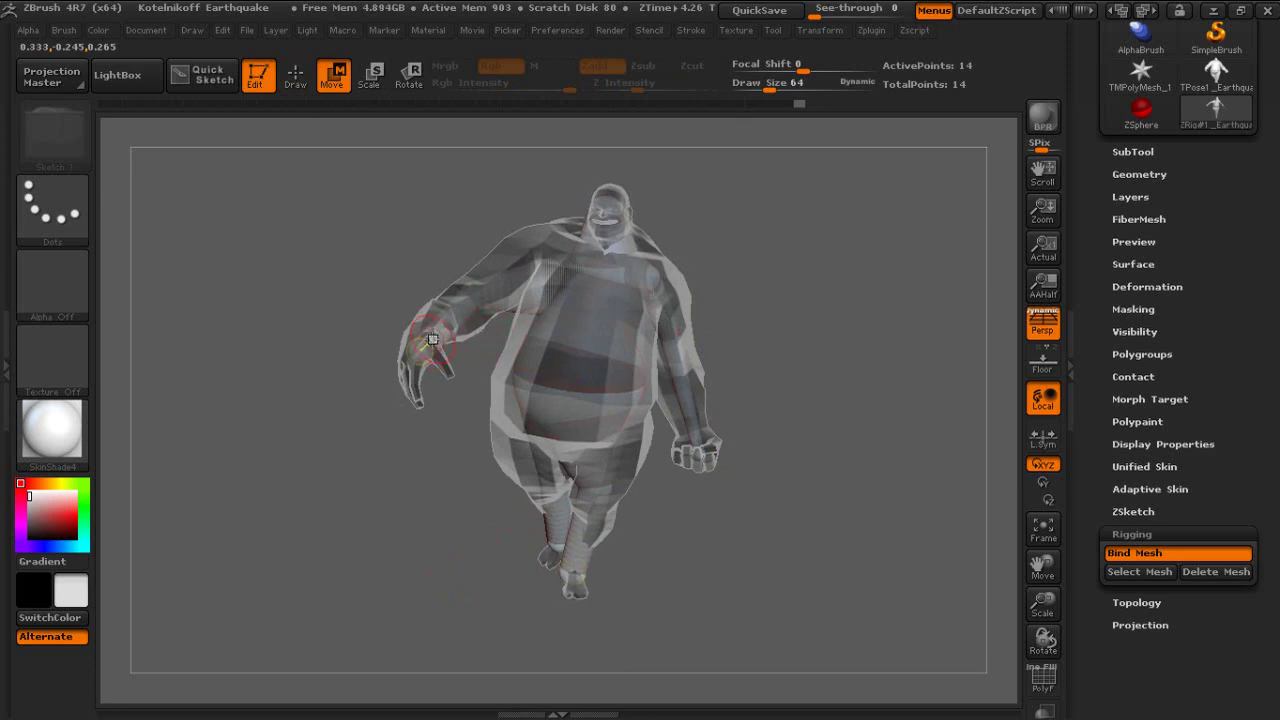
mouse_move(432, 340)
mouse_down()
mouse_move(456, 335)
mouse_move(470, 305)
mouse_up()
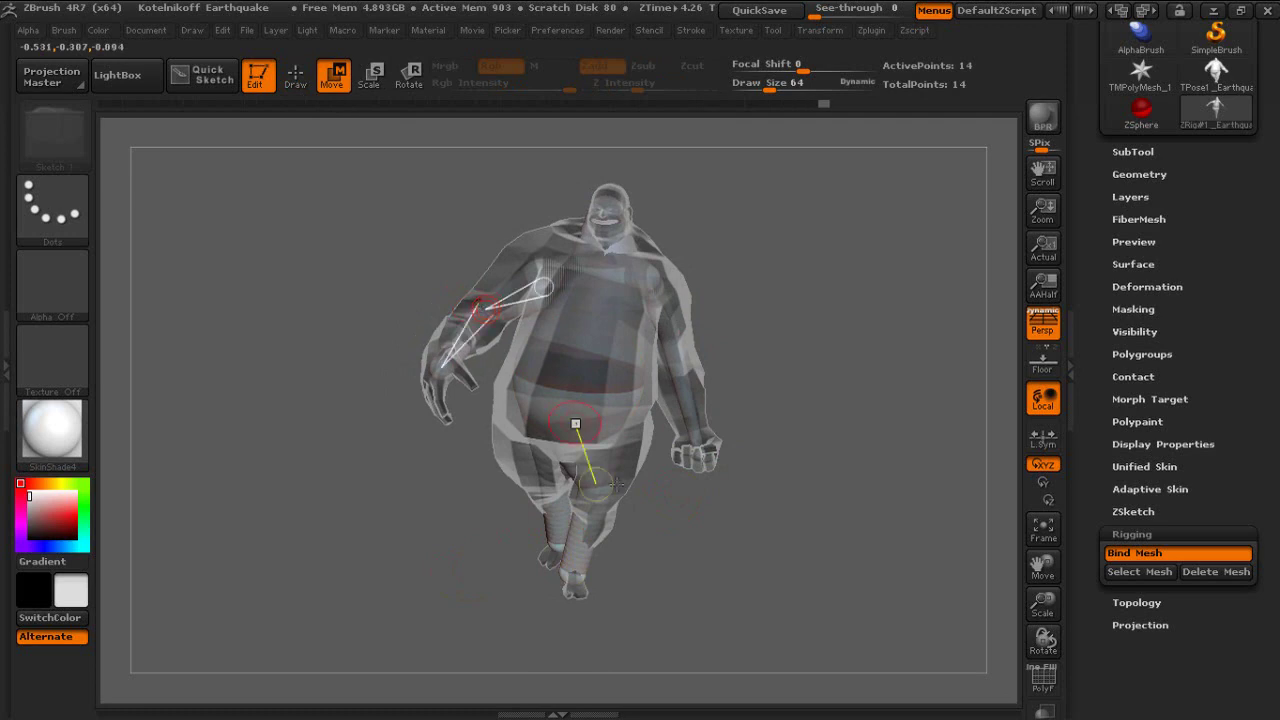
- Spread both lower legs and feet outward into a wider stance, orbiting to check the pose
drag(652, 530, 580, 543)
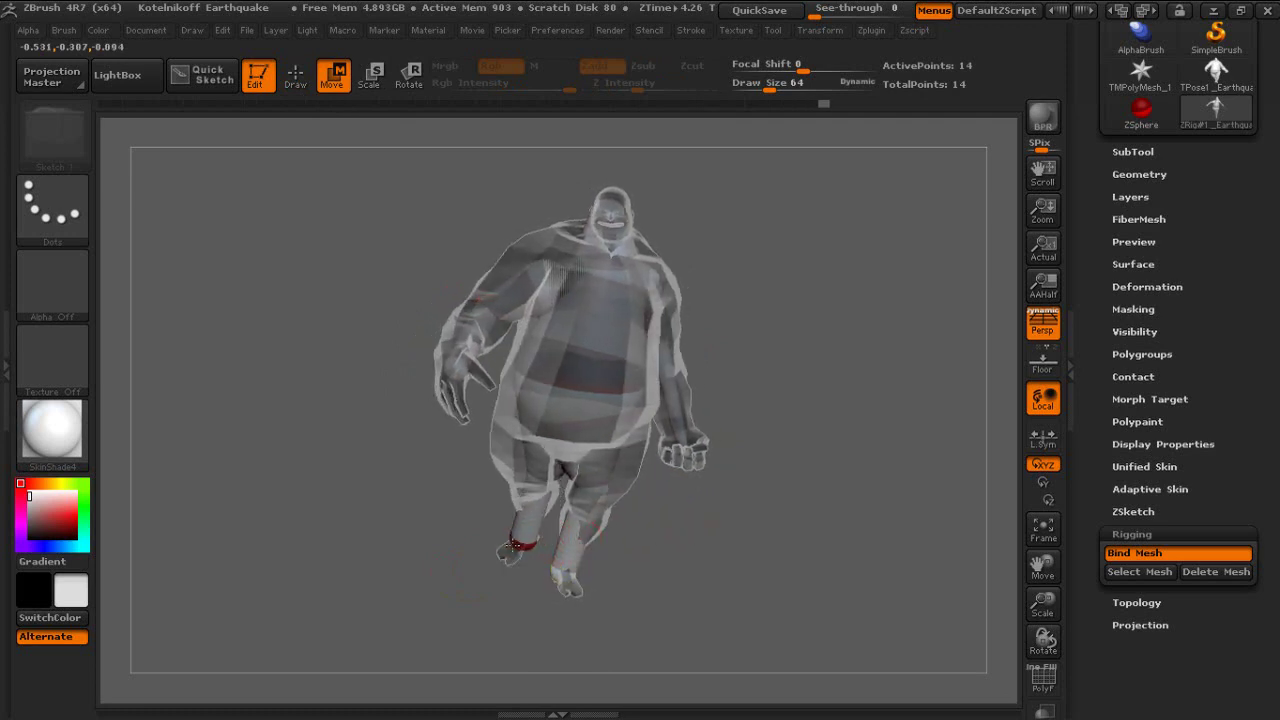
mouse_move(535, 543)
mouse_down()
mouse_move(512, 541)
mouse_move(524, 541)
mouse_move(488, 565)
mouse_up()
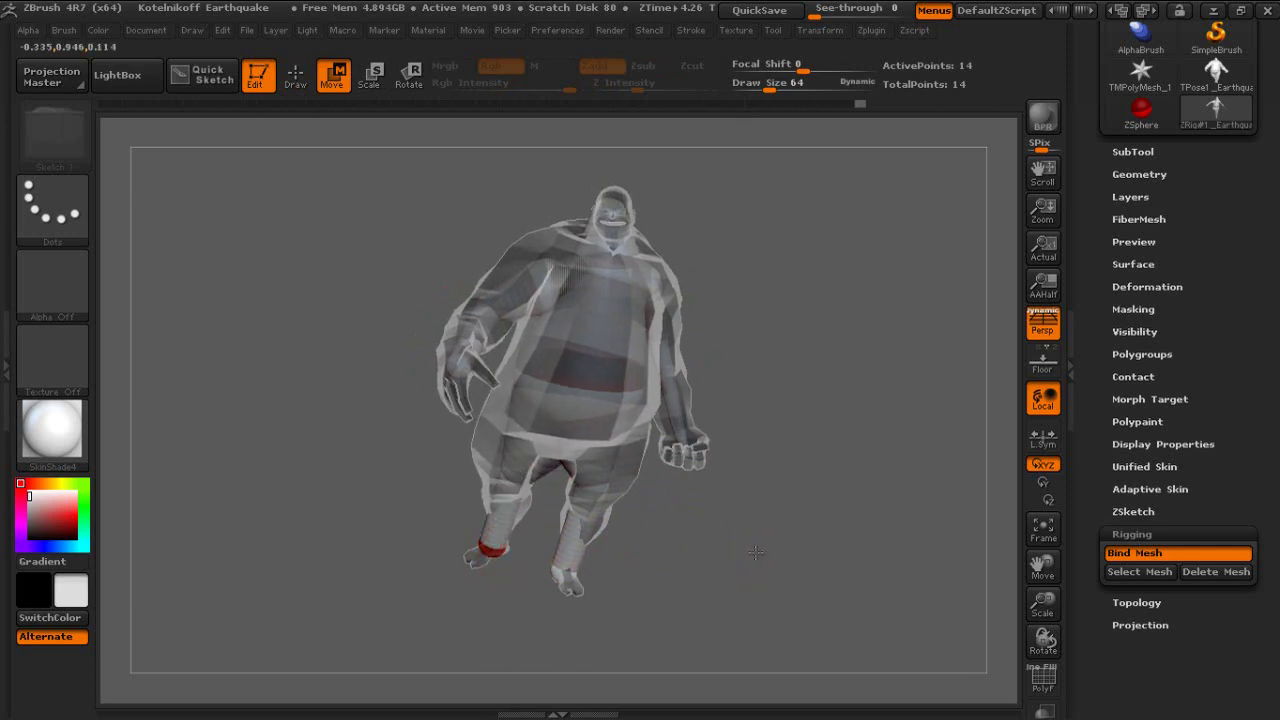
drag(752, 553, 664, 563)
drag(550, 577, 567, 578)
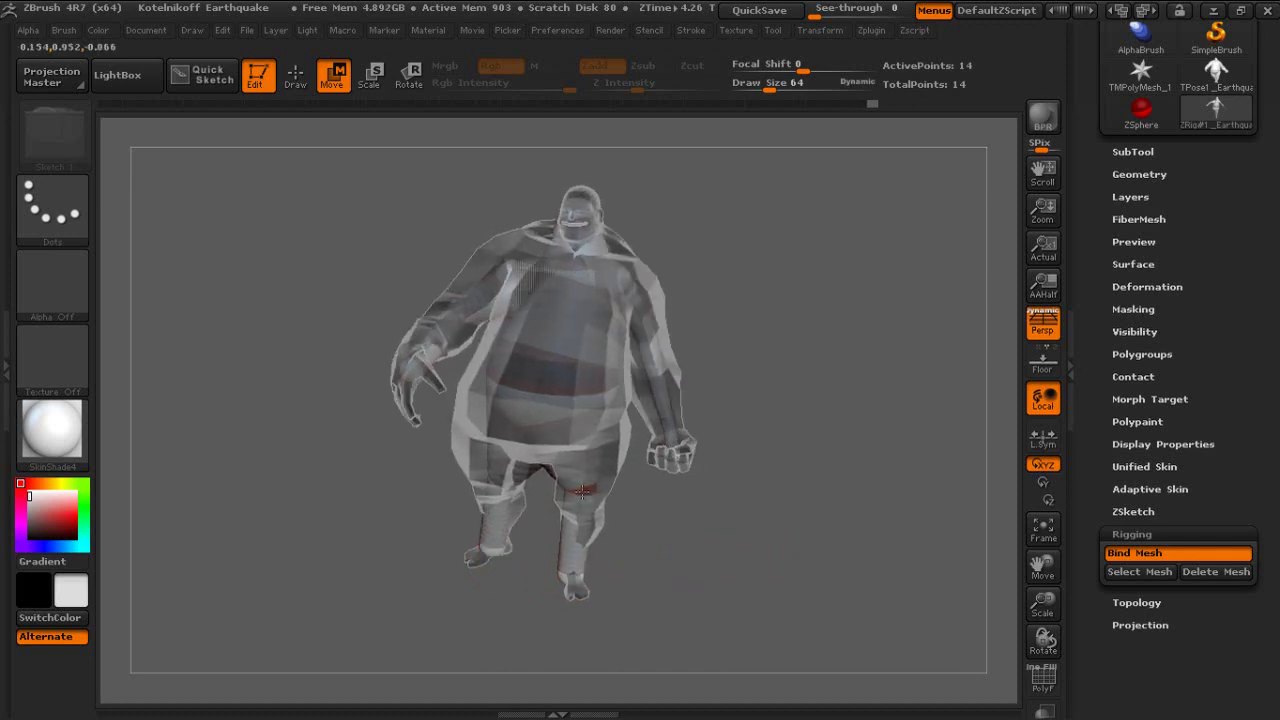
mouse_move(695, 503)
mouse_down()
mouse_move(662, 485)
mouse_move(587, 482)
mouse_move(650, 455)
mouse_move(373, 485)
mouse_move(314, 430)
mouse_up()
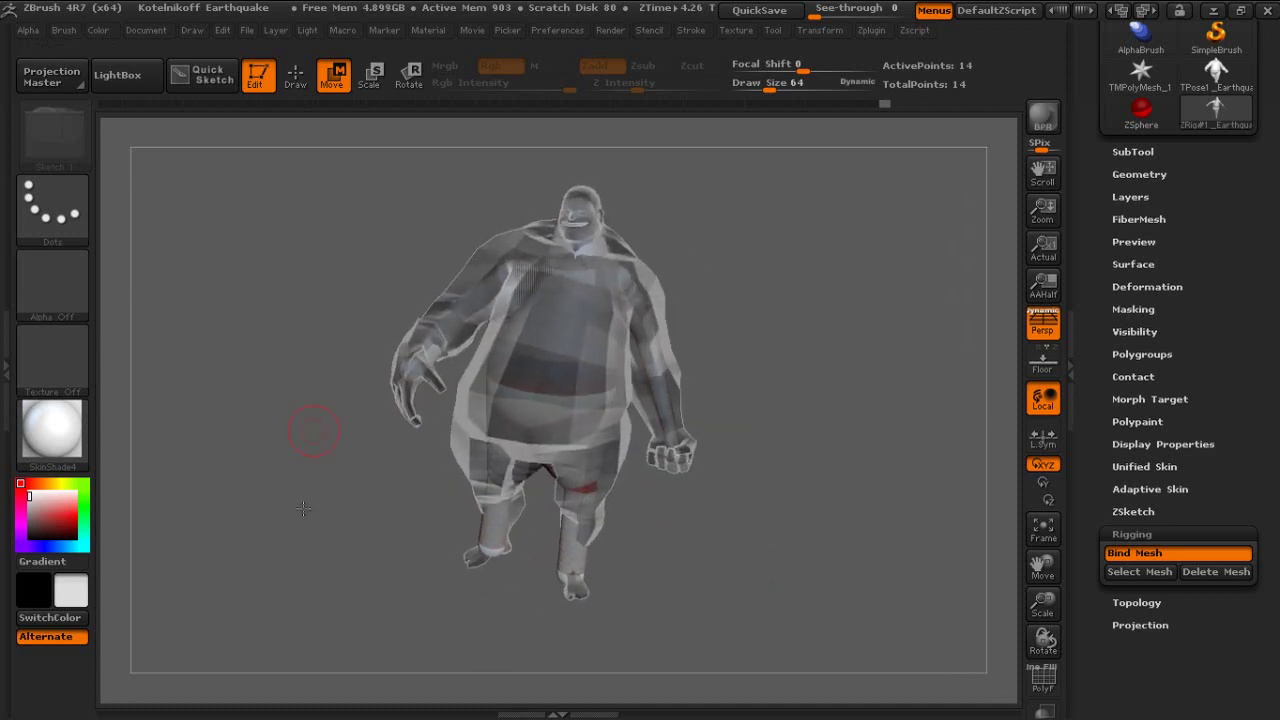
mouse_move(306, 565)
mouse_down()
mouse_move(298, 531)
mouse_move(305, 543)
mouse_up()
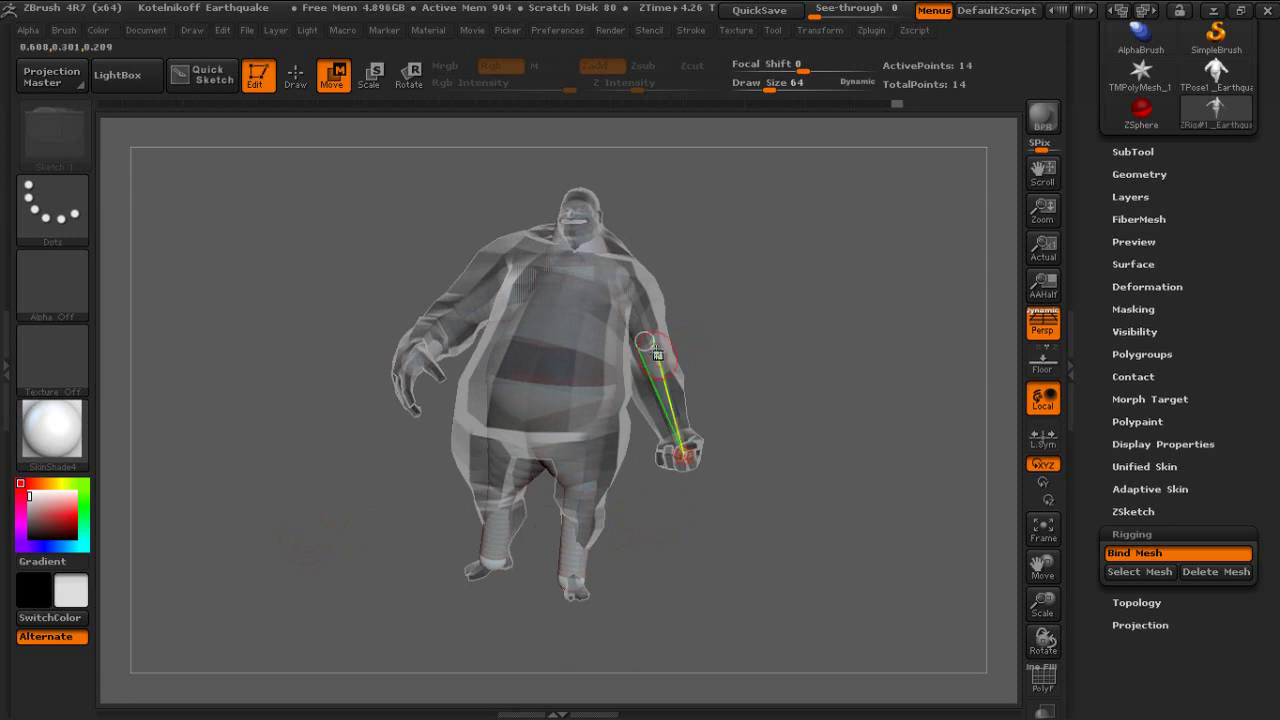
- Swing the right arm and fist outward and upward, then open the Zplugin menu from front view
drag(661, 341, 684, 323)
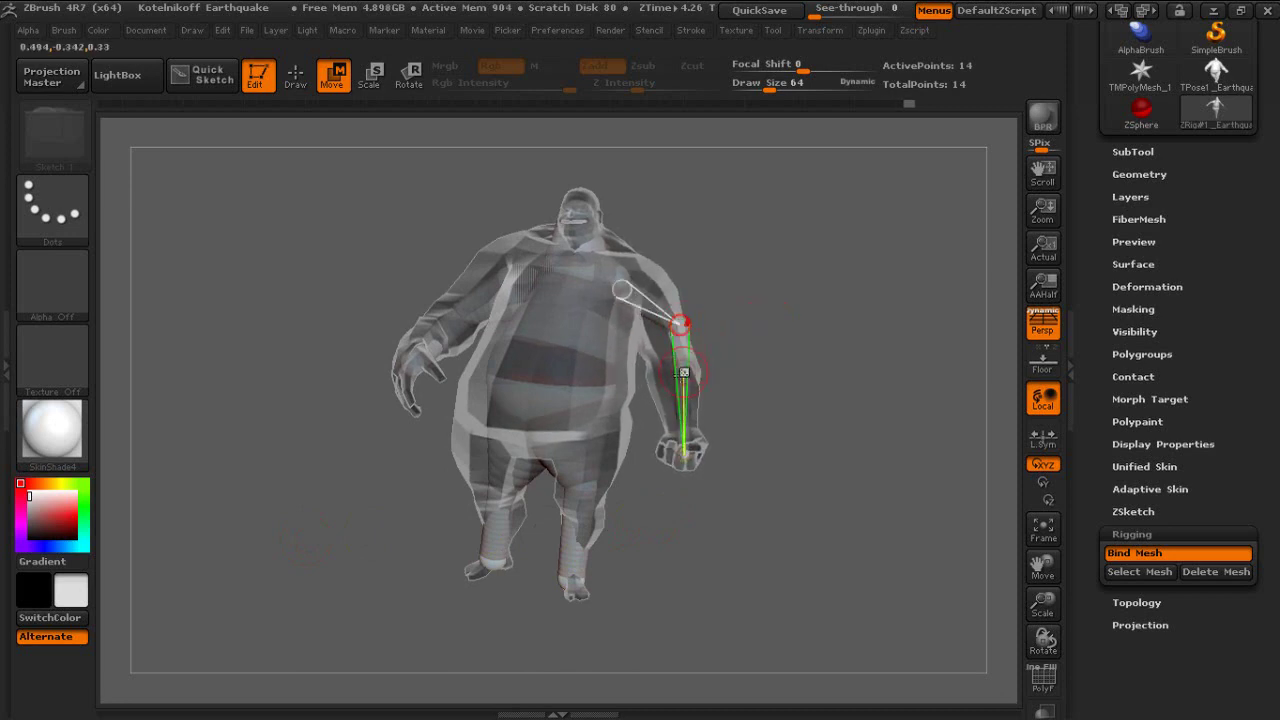
drag(684, 455, 697, 402)
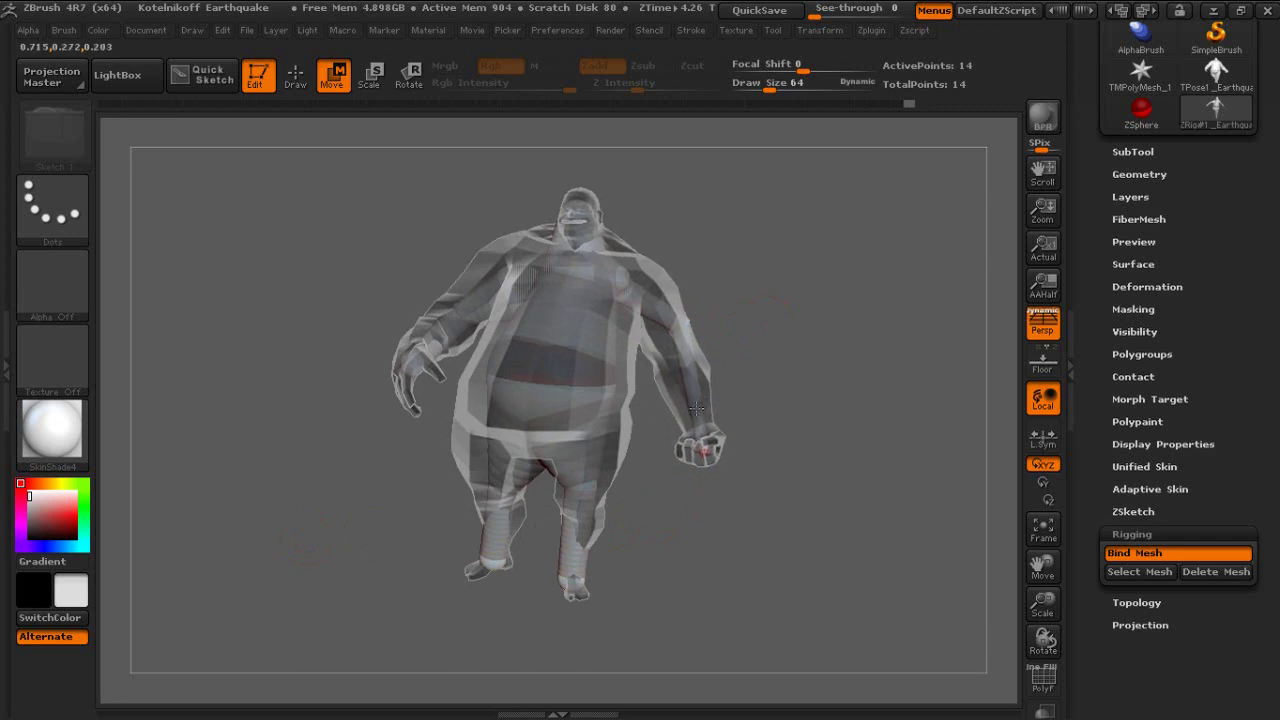
drag(697, 448, 712, 423)
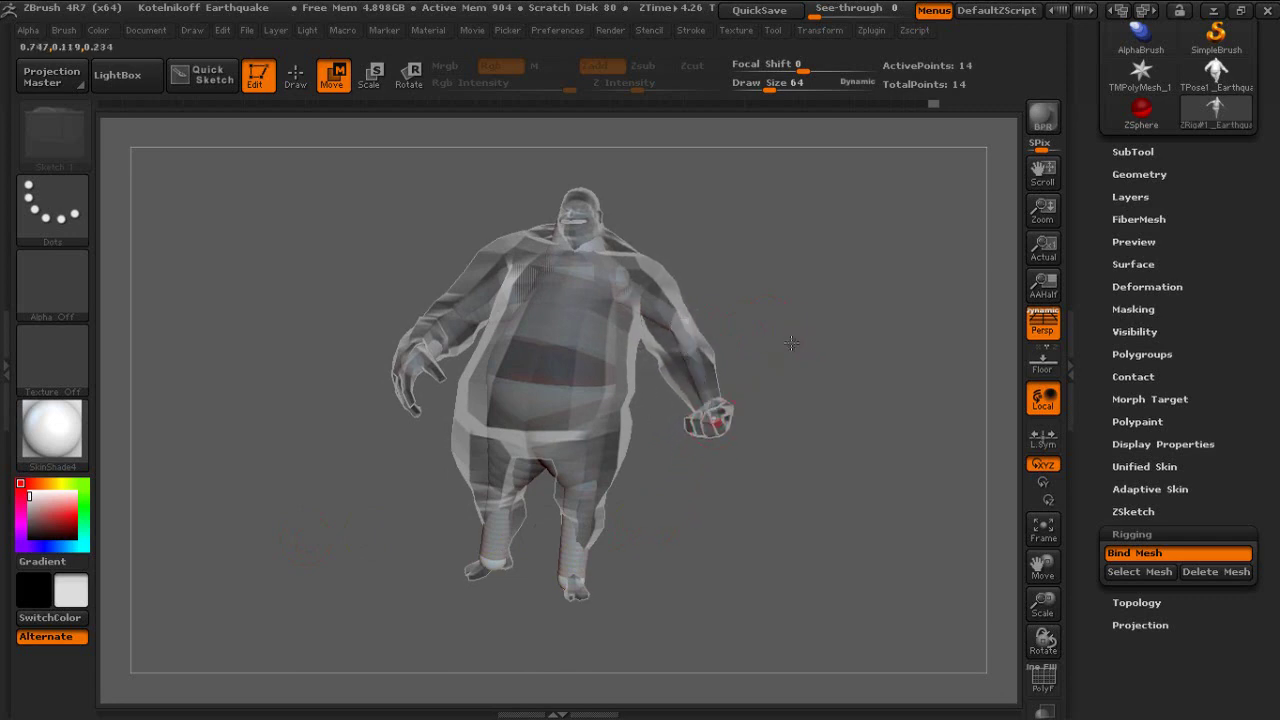
drag(791, 343, 738, 404)
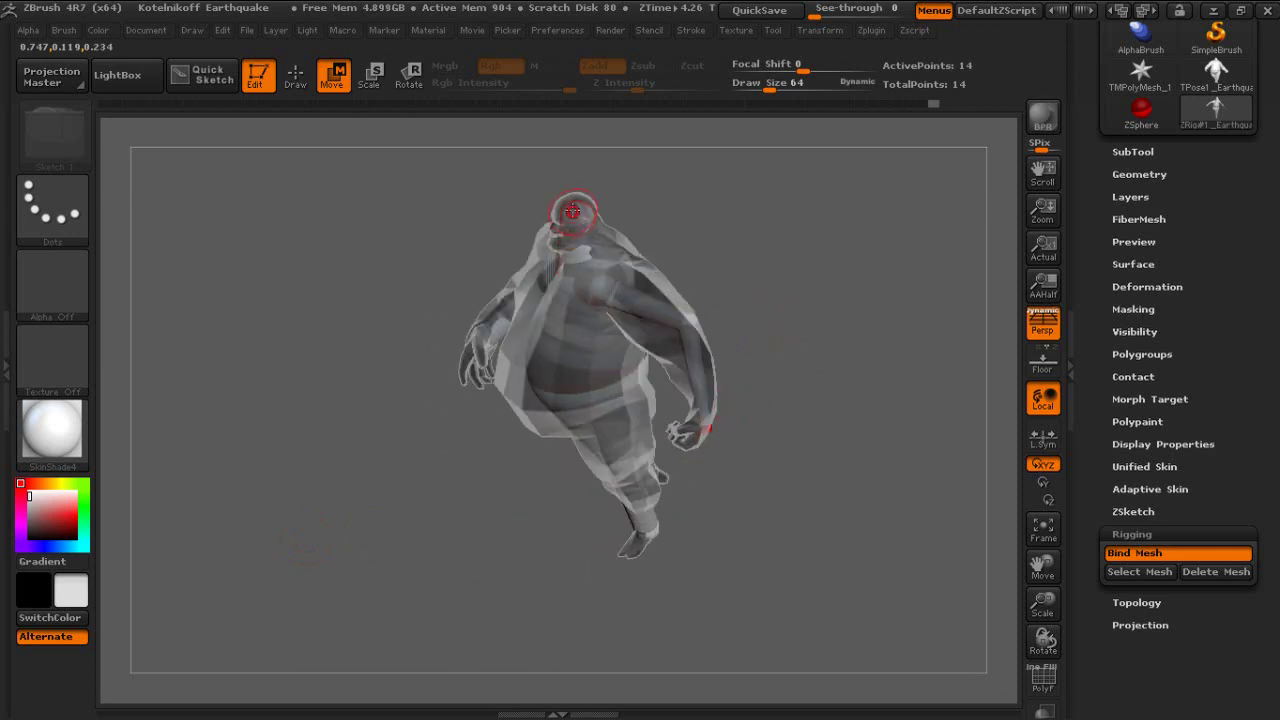
click(572, 211)
drag(335, 310, 408, 258)
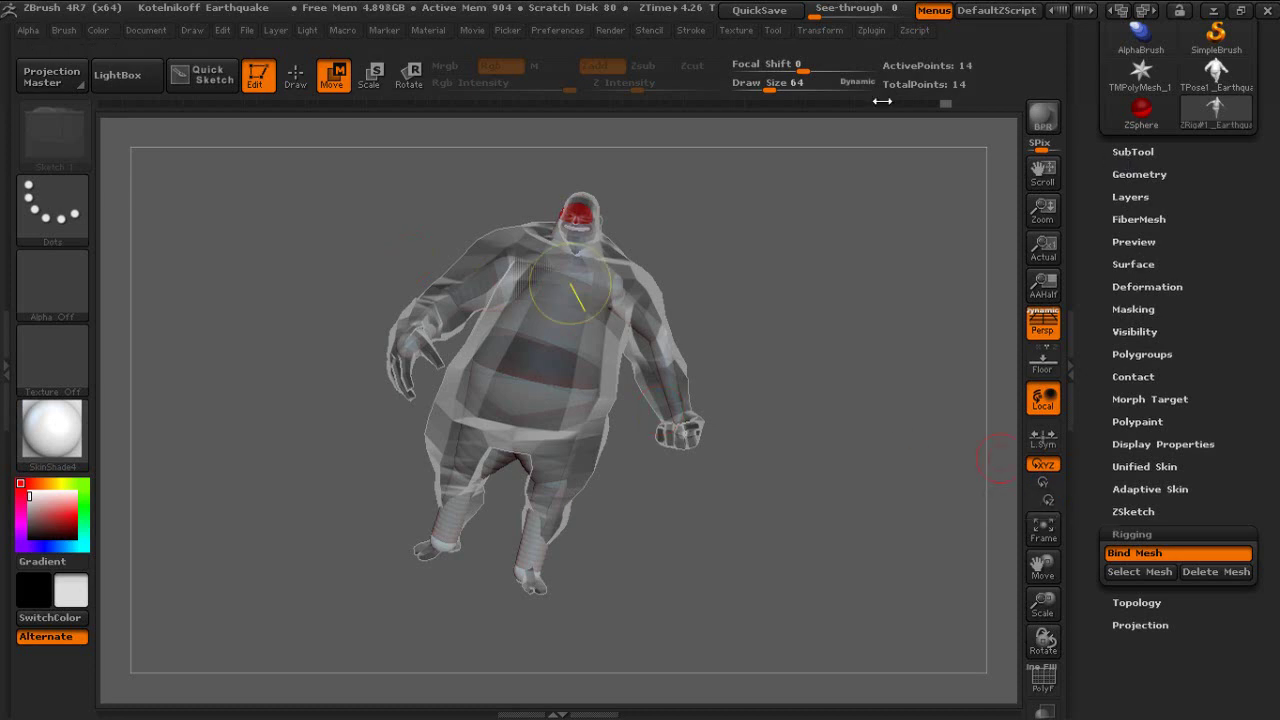
click(866, 32)
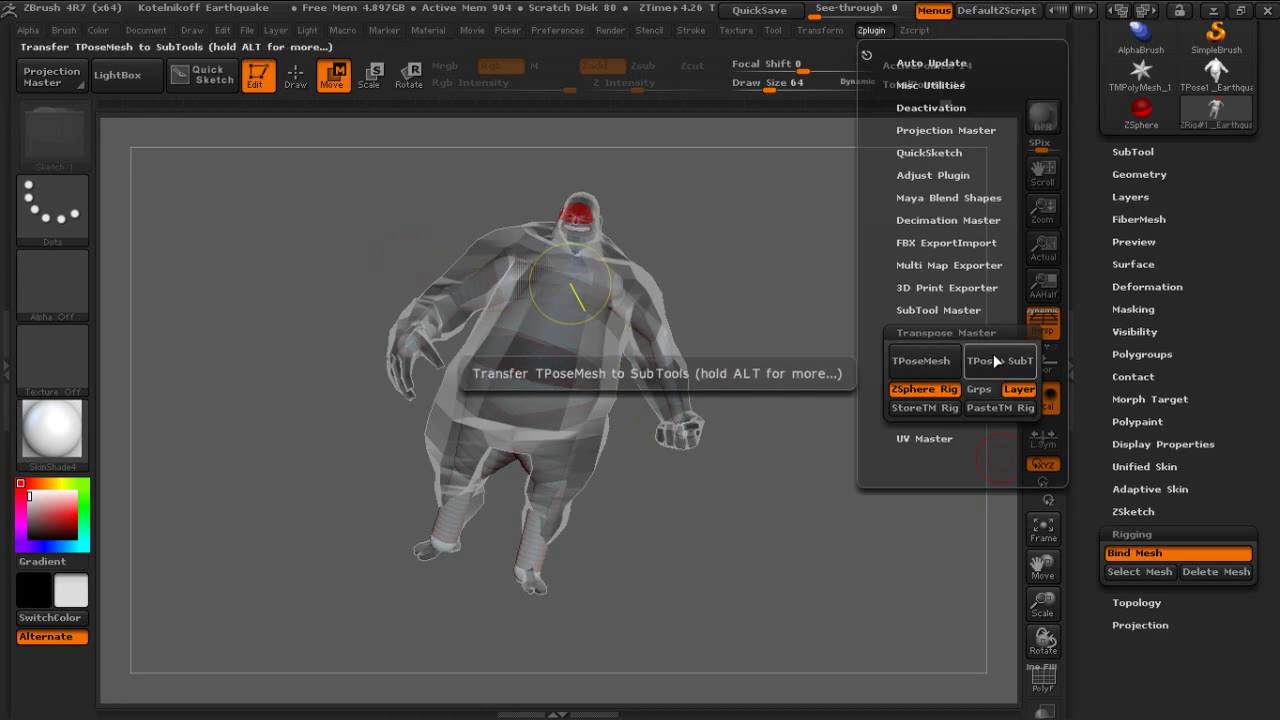
- Run Transpose Master's TPose>SubT, confirm the ZScript note, and open the SubTool list
click(996, 361)
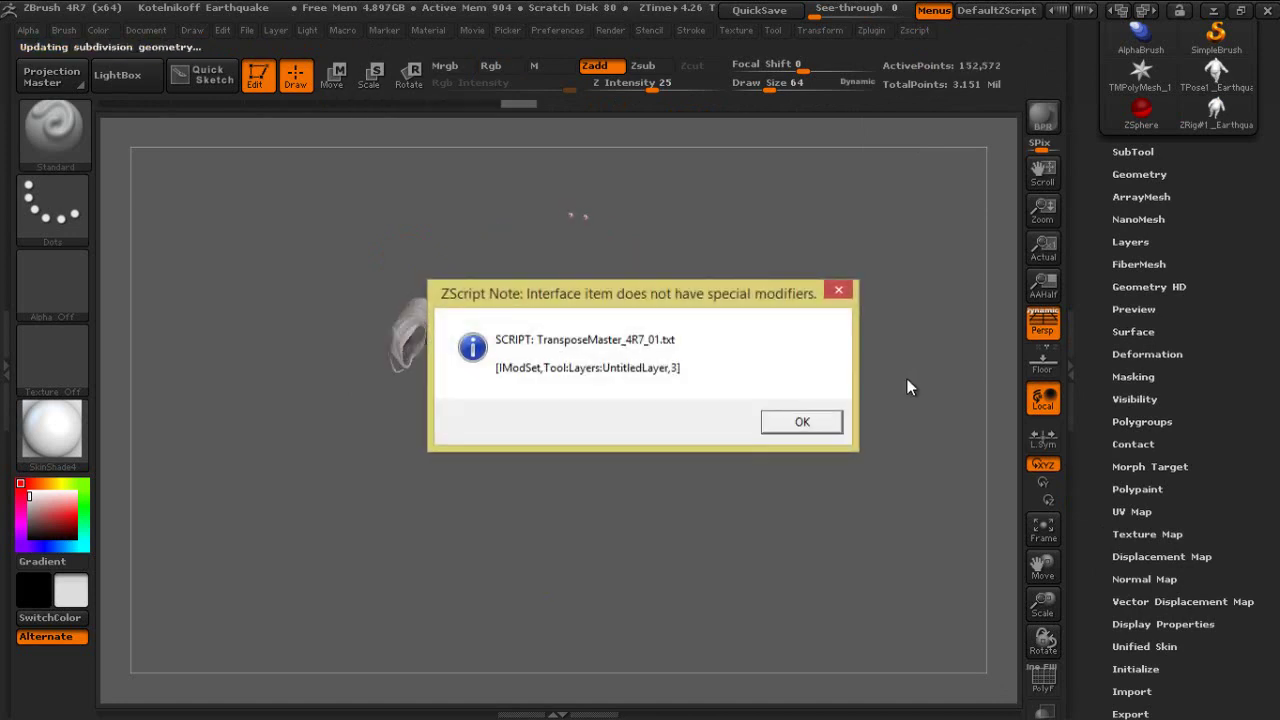
click(826, 423)
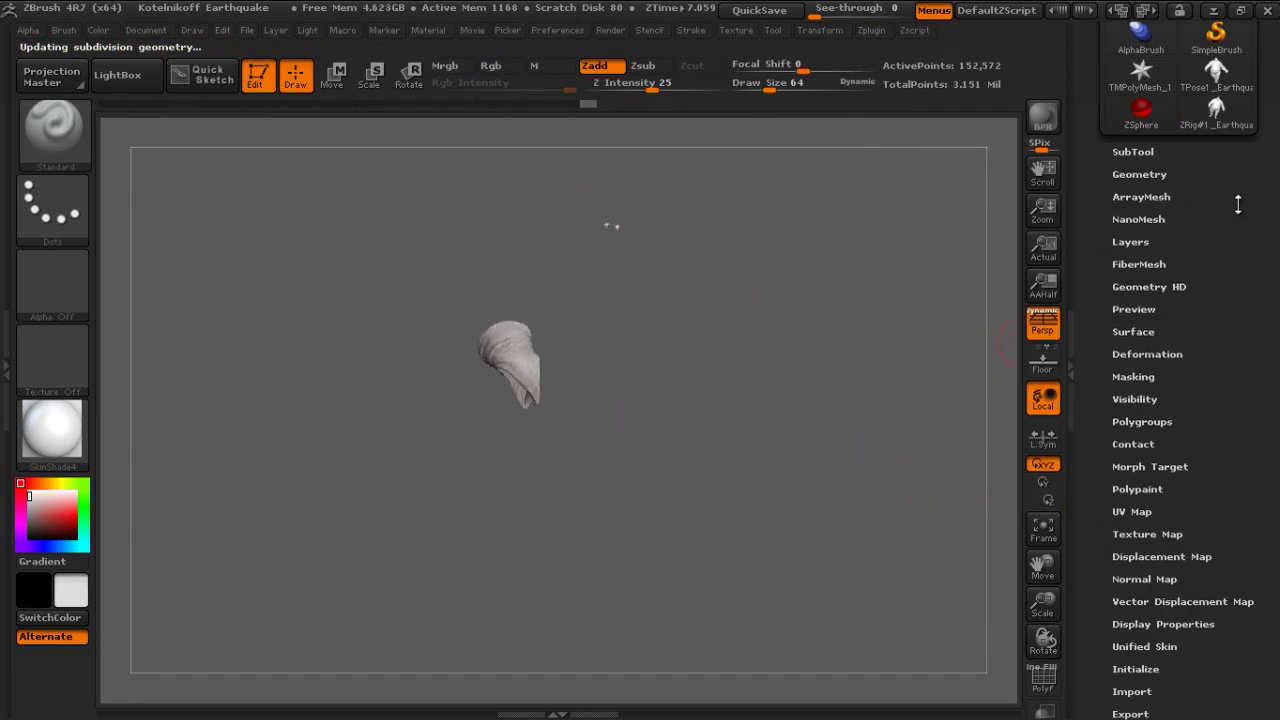
drag(1275, 205, 1278, 383)
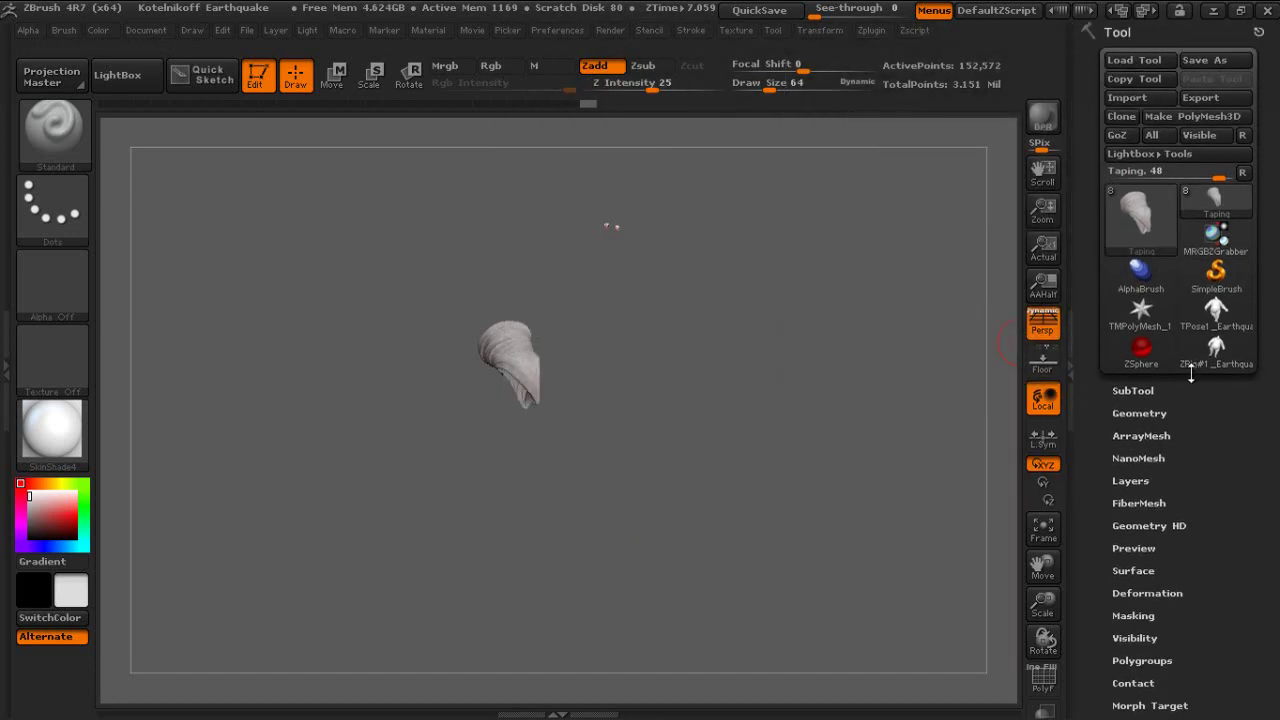
click(1143, 390)
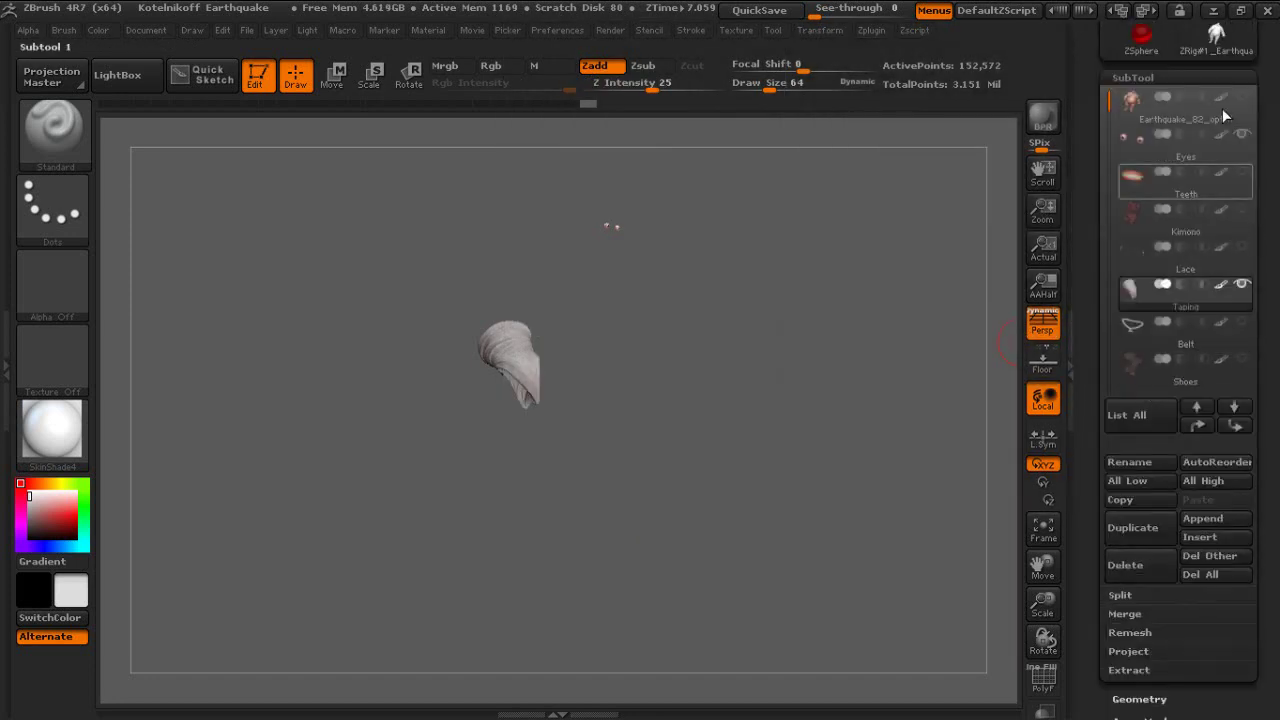
- Turn the main body subtool's visibility back on and orbit around the newly posed character
click(1243, 98)
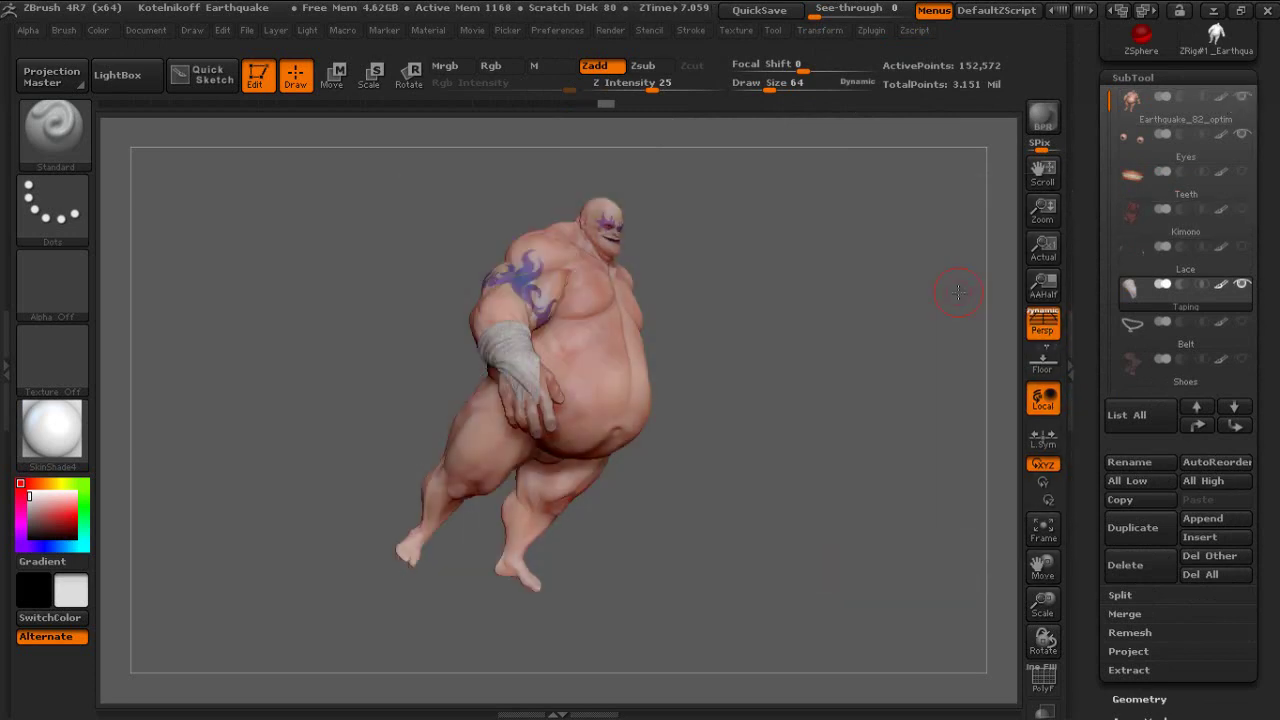
mouse_move(904, 295)
mouse_down()
mouse_move(883, 221)
mouse_move(1022, 340)
mouse_move(1003, 272)
mouse_up()
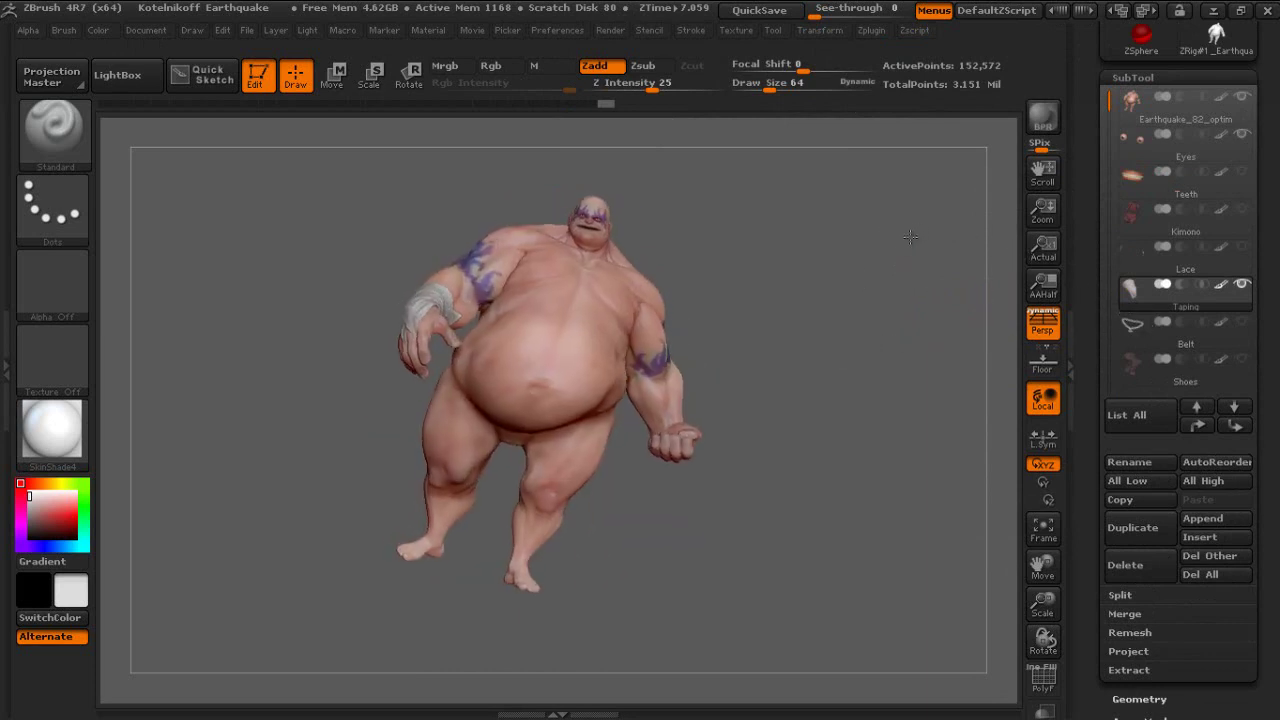
scroll(1260, 260, down, 5)
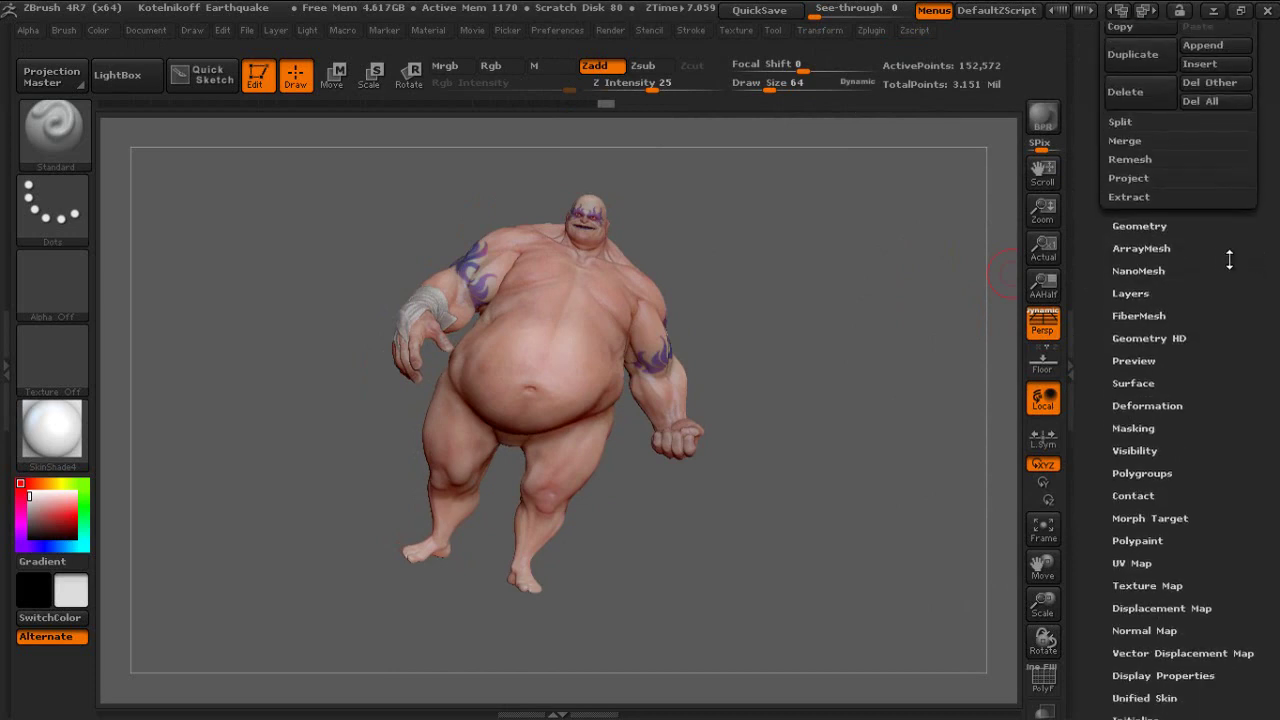
drag(1278, 352, 1277, 340)
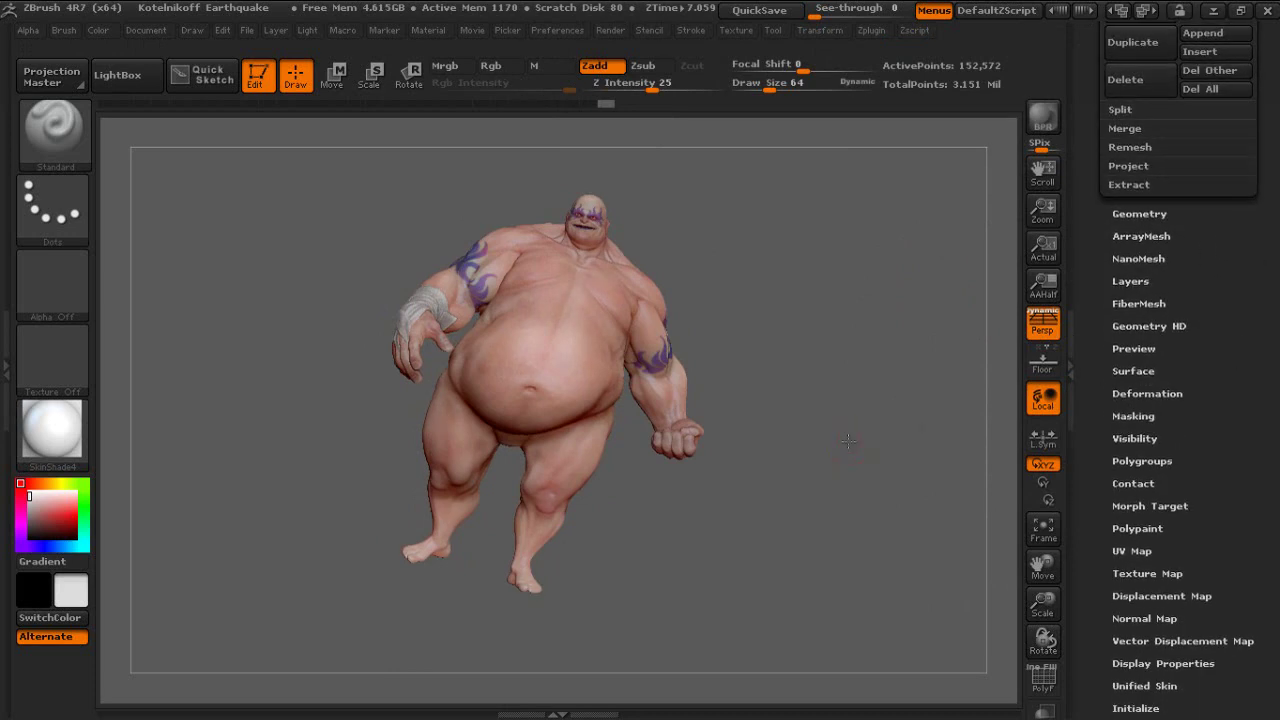
mouse_move(848, 440)
mouse_down()
mouse_move(1093, 476)
mouse_move(816, 482)
mouse_up()
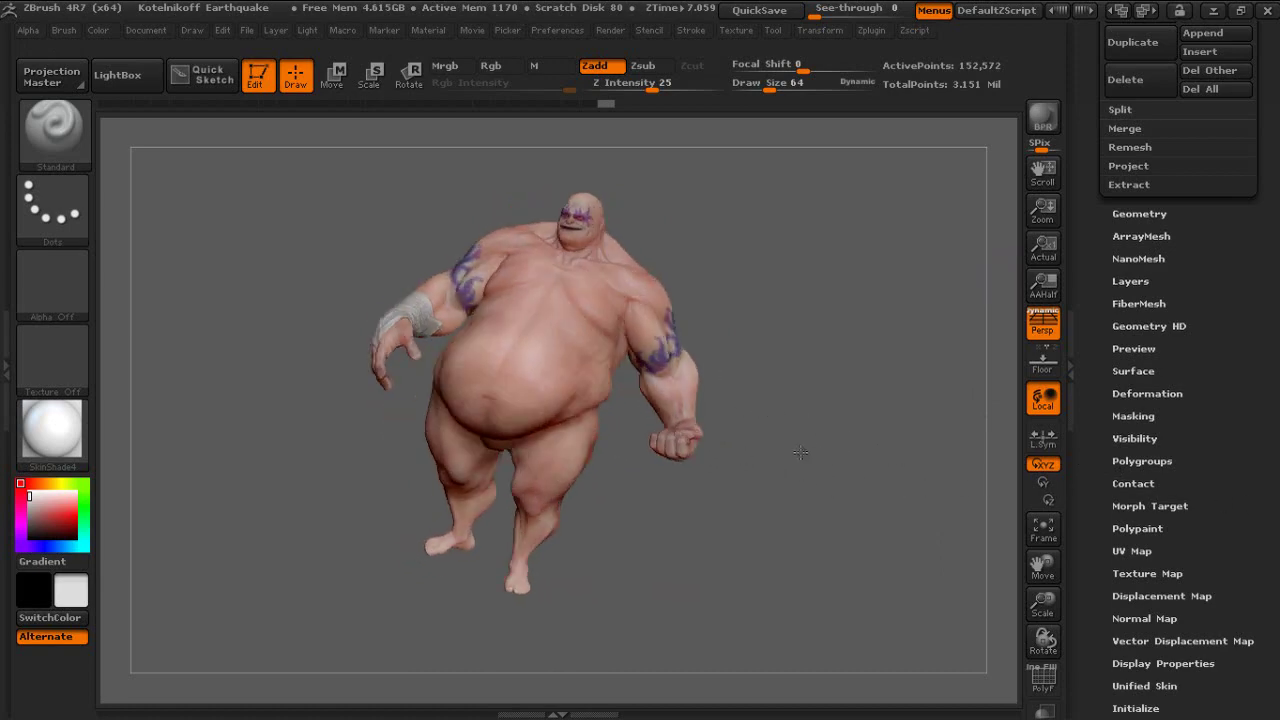
drag(800, 453, 329, 272)
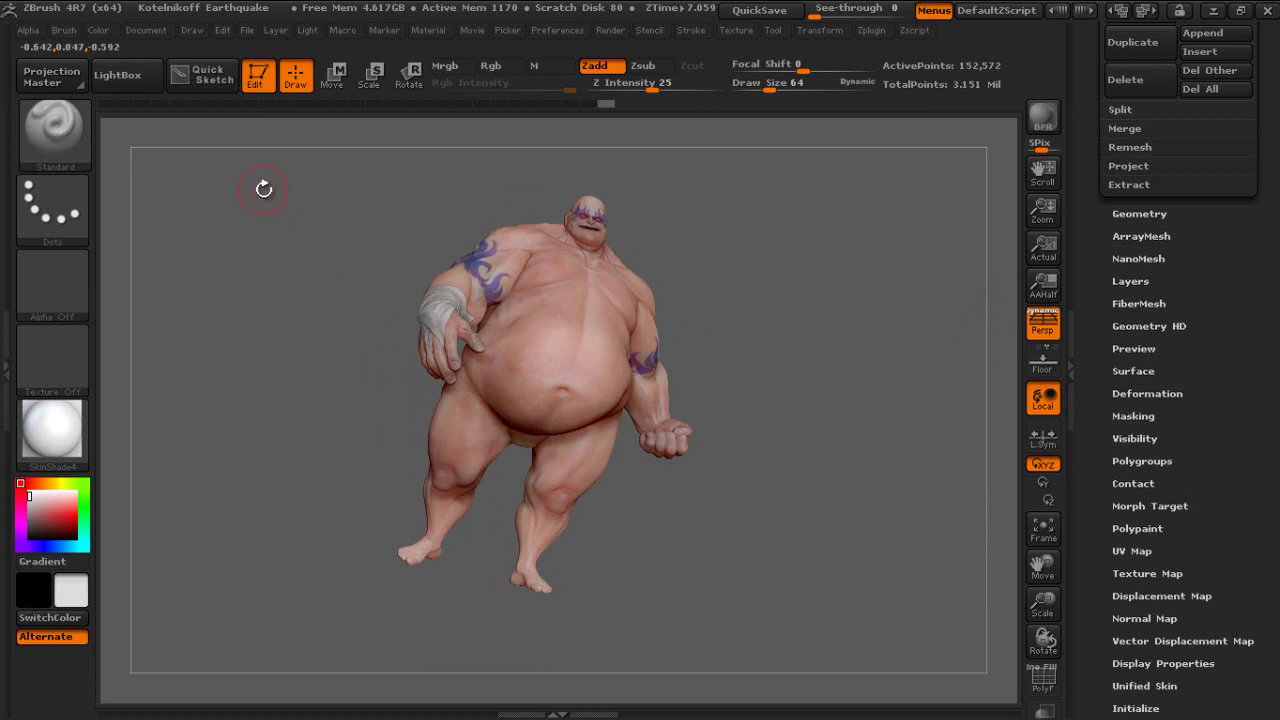